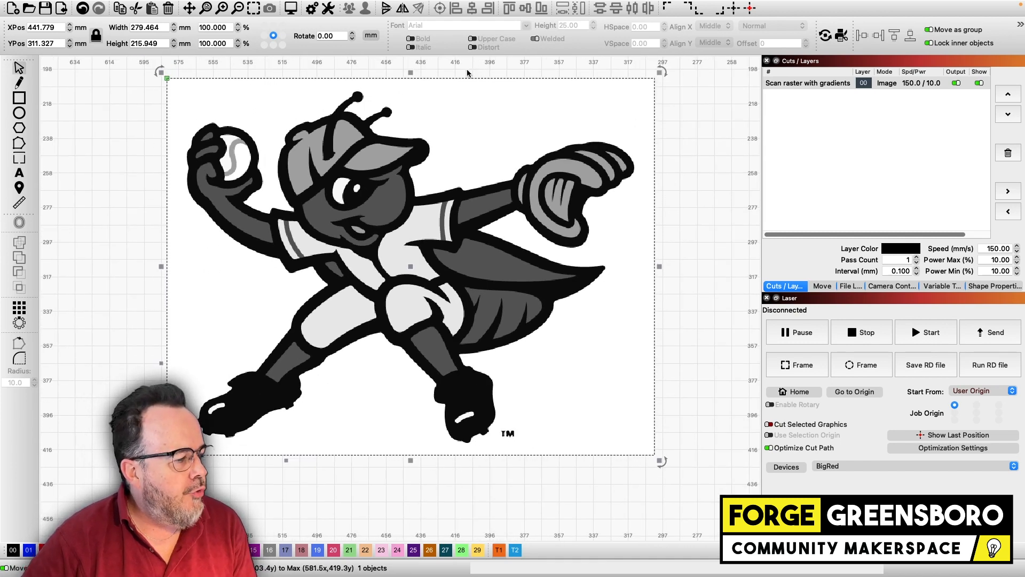
Examine the mascot image layer's cut settings, including speed, power, line interval and image mode, and close them
{"action": "scroll", "coordinate": [467, 72], "scroll_direction": "up", "scroll_amount": 2}
{"action": "scroll", "coordinate": [467, 72], "scroll_direction": "up", "scroll_amount": 1}
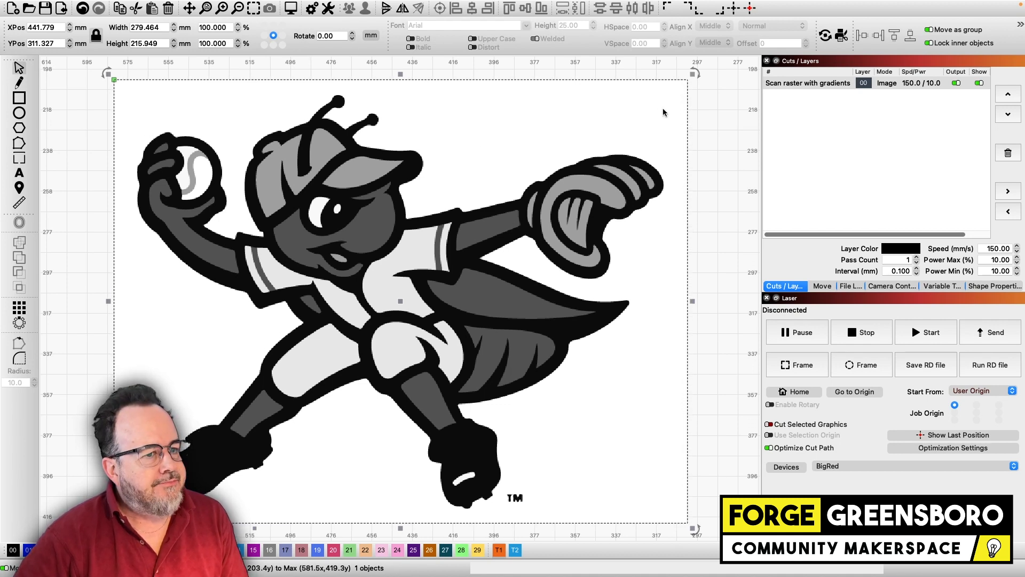
{"action": "double_click", "coordinate": [809, 84]}
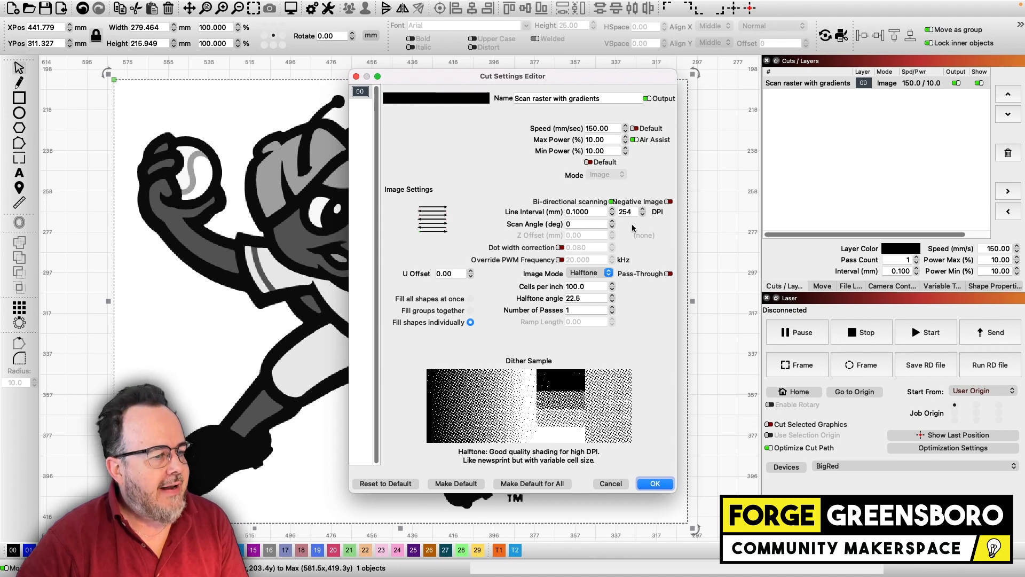
{"action": "left_click", "coordinate": [660, 485]}
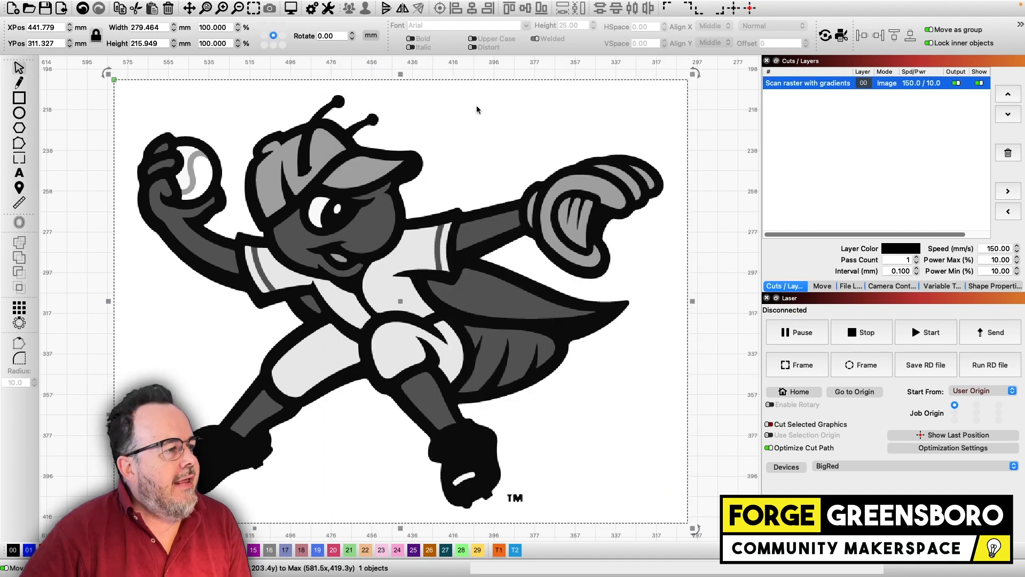
Preview the engraving, inspect the halftone shading around the mascot's cap and face up close, and turn on traversal moves
{"action": "left_click", "coordinate": [291, 8]}
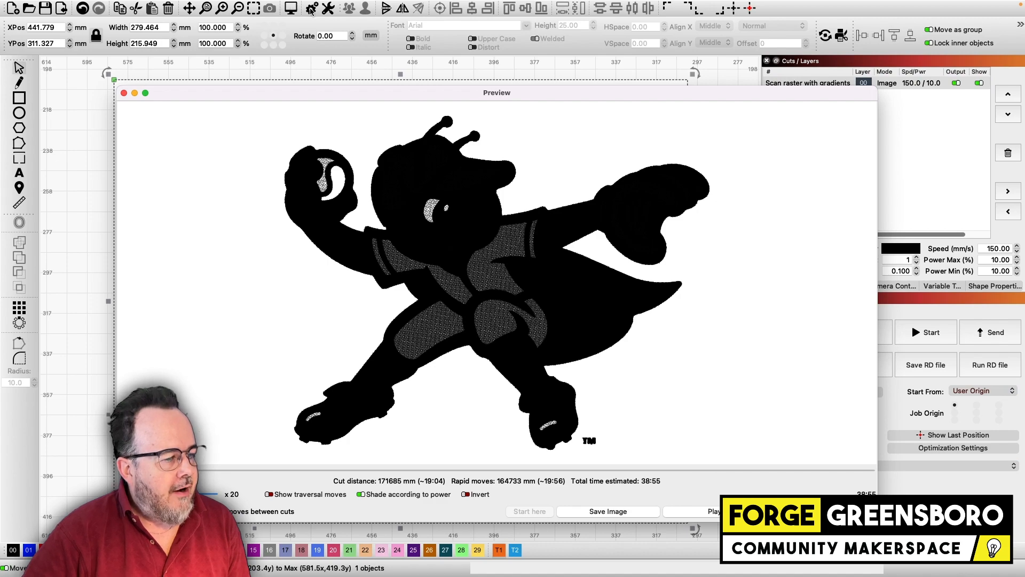
{"action": "scroll", "coordinate": [473, 177], "scroll_direction": "up", "scroll_amount": 5}
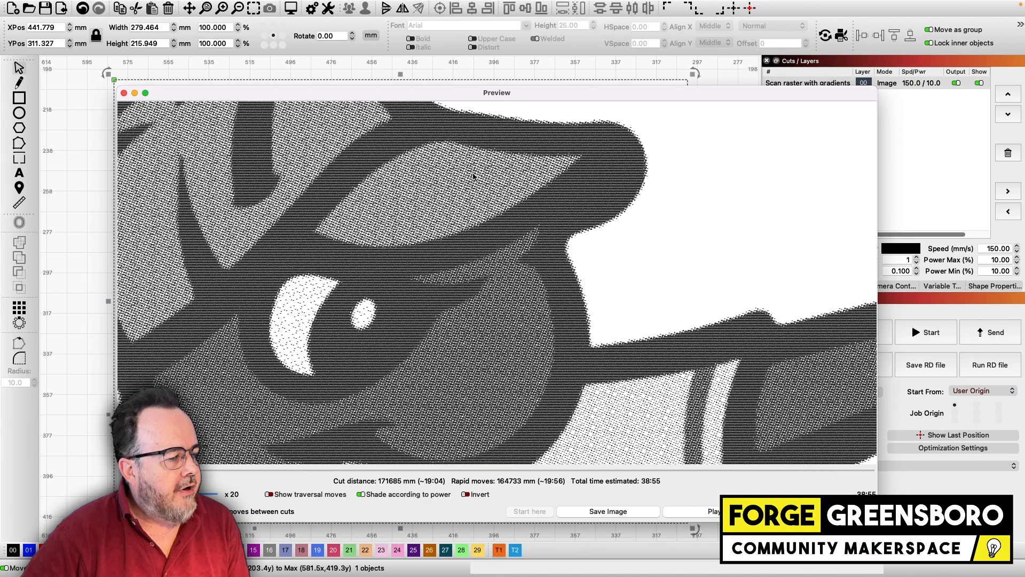
{"action": "scroll", "coordinate": [474, 176], "scroll_direction": "up", "scroll_amount": 3}
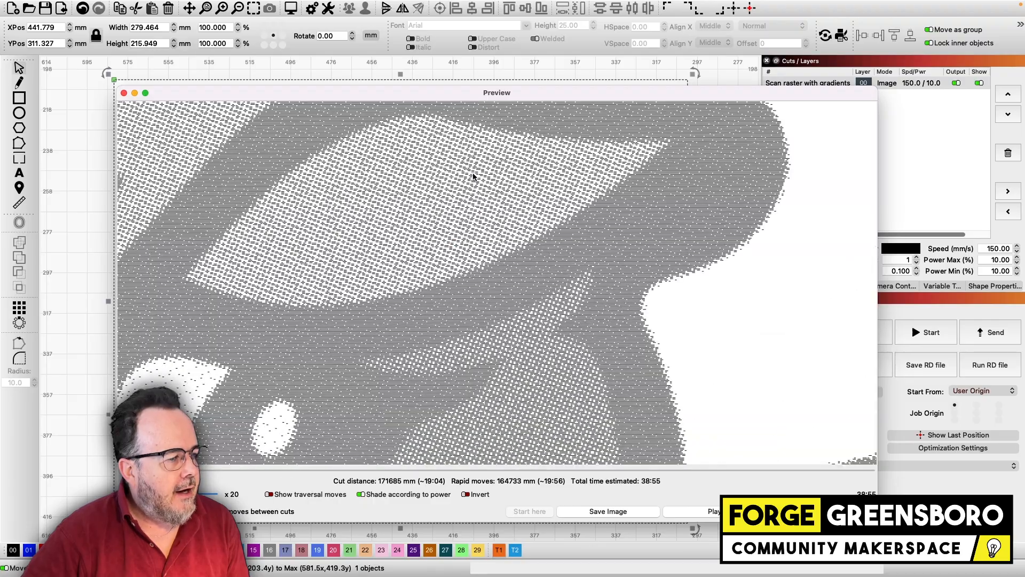
{"action": "scroll", "coordinate": [473, 177], "scroll_direction": "down", "scroll_amount": 5}
{"action": "scroll", "coordinate": [473, 176], "scroll_direction": "up", "scroll_amount": 5}
{"action": "scroll", "coordinate": [473, 177], "scroll_direction": "down", "scroll_amount": 6}
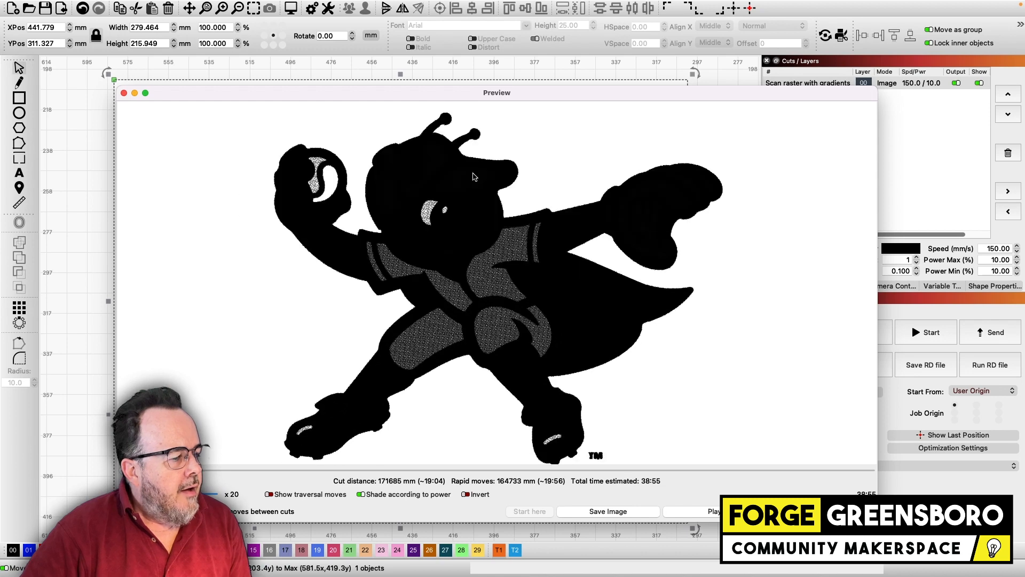
{"action": "scroll", "coordinate": [473, 177], "scroll_direction": "down", "scroll_amount": 2}
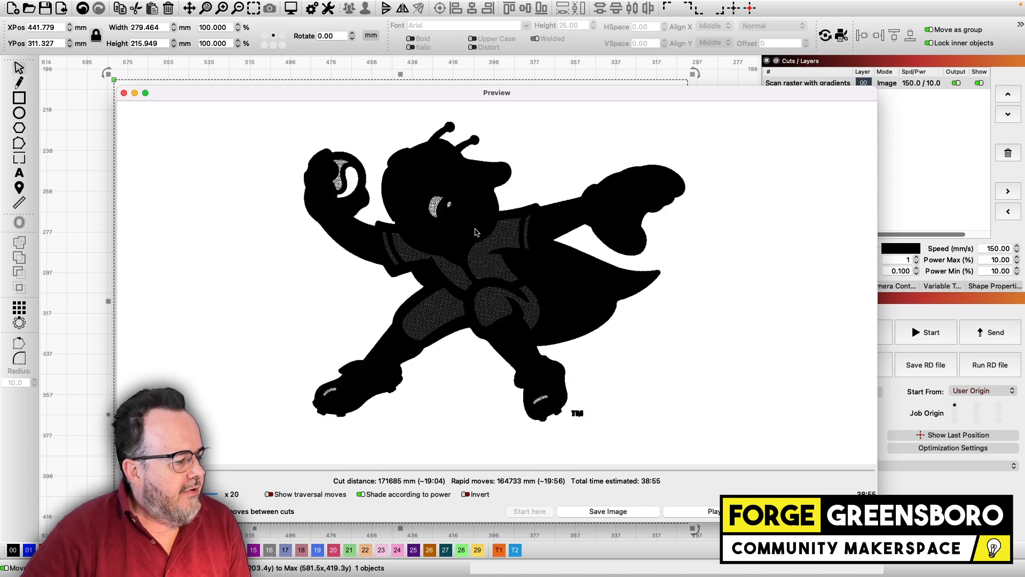
{"action": "left_click", "coordinate": [267, 495]}
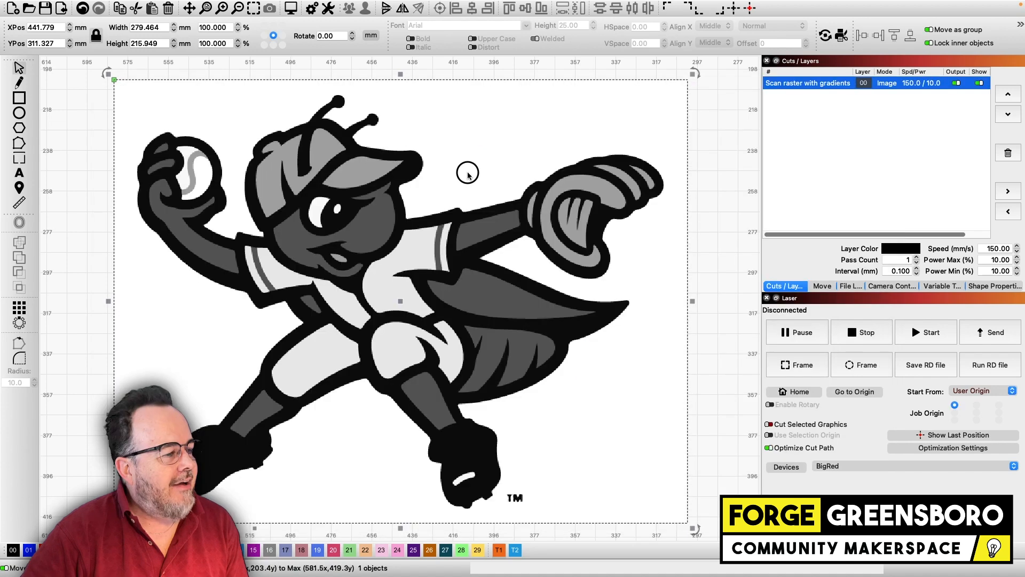
{"action": "left_click", "coordinate": [467, 174]}
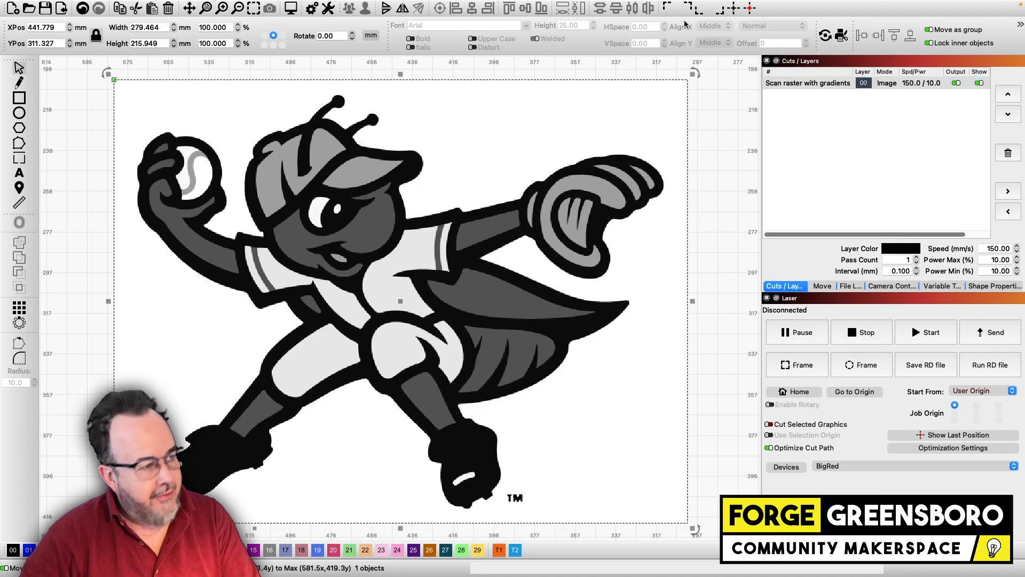
Resize the mascot image proportionally to a width of 100 mm
{"action": "left_click", "coordinate": [155, 27]}
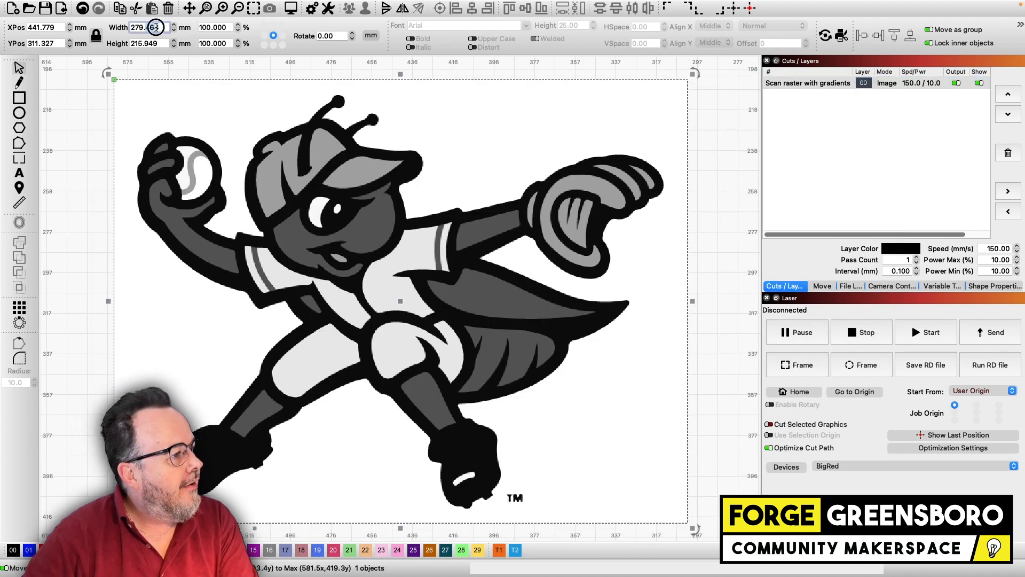
{"action": "type", "text": "1004"}
{"action": "key", "text": "Return"}
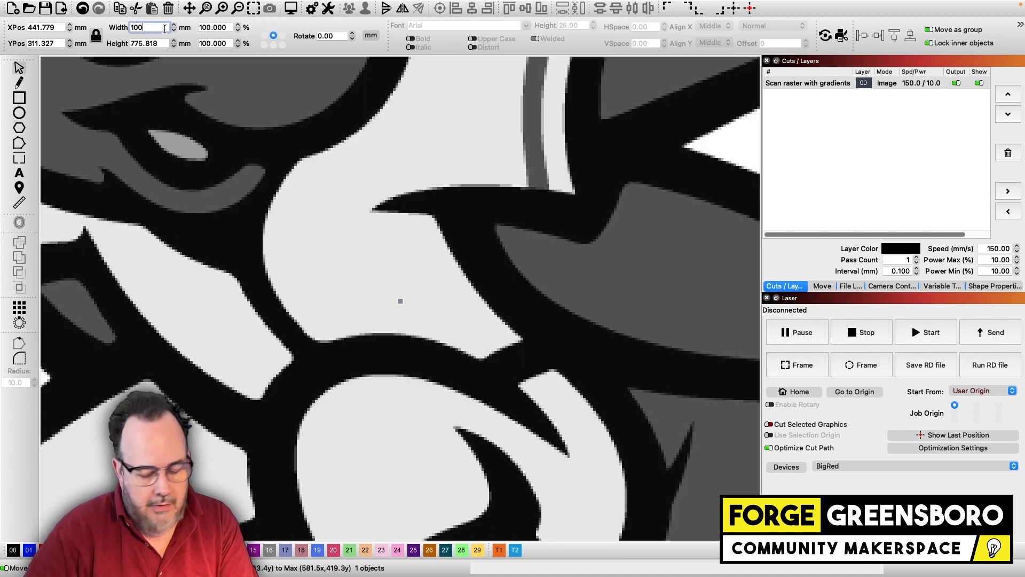
{"action": "key", "text": "Return"}
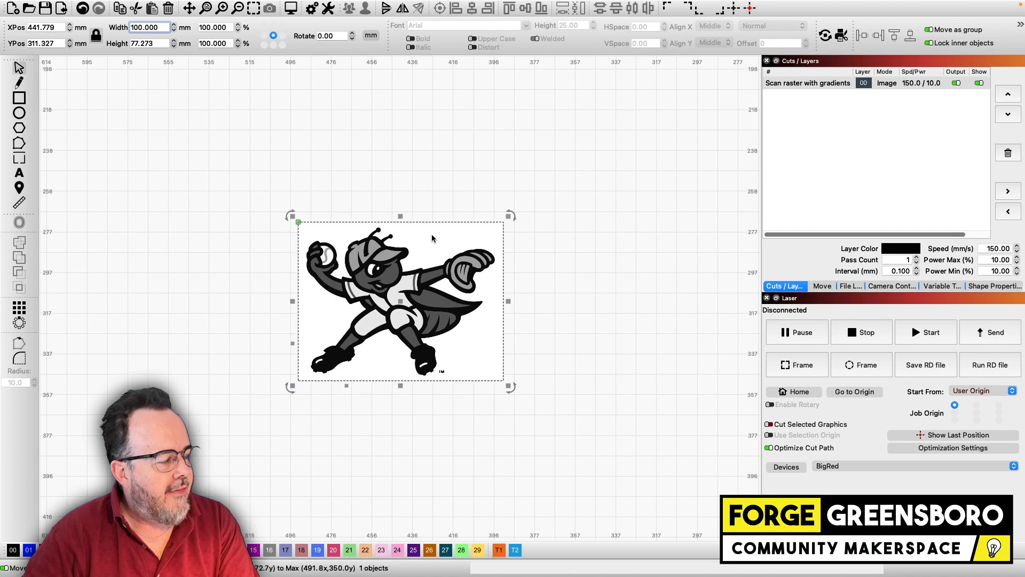
Turn on Negative Image in the cut settings of the "Scan raster with gradients" layer
{"action": "double_click", "coordinate": [848, 87]}
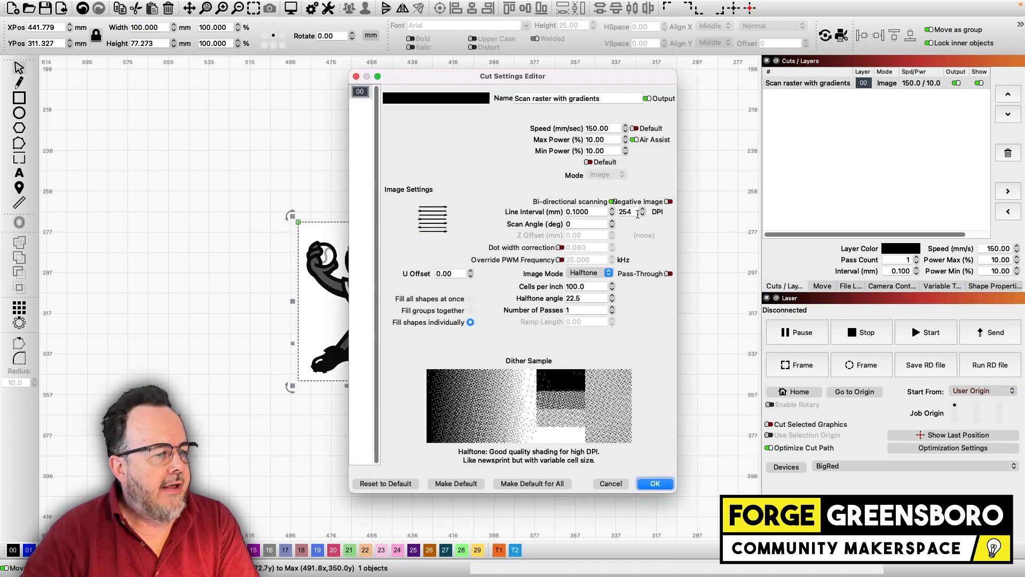
{"action": "left_click", "coordinate": [684, 198]}
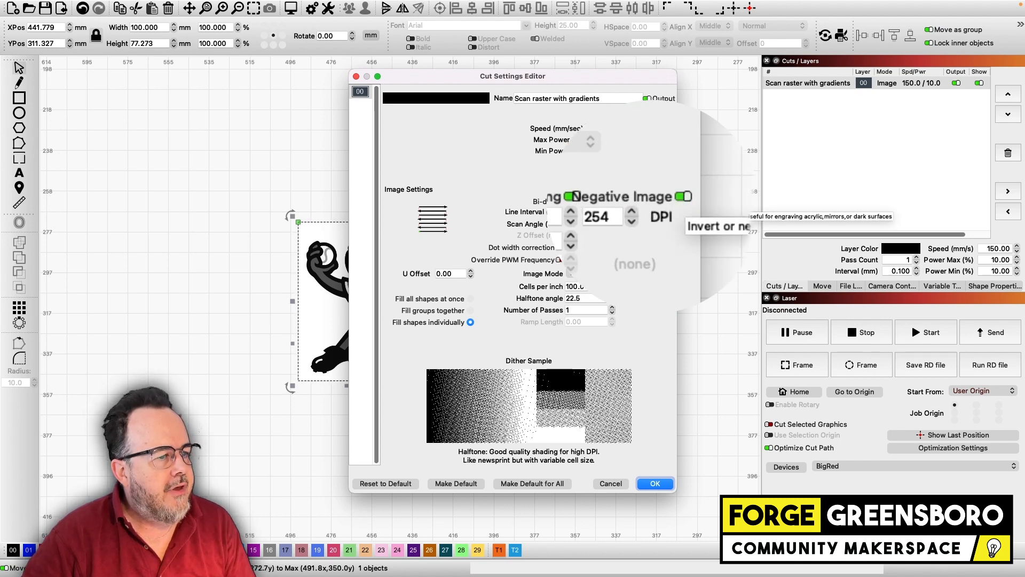
{"action": "left_click", "coordinate": [640, 485]}
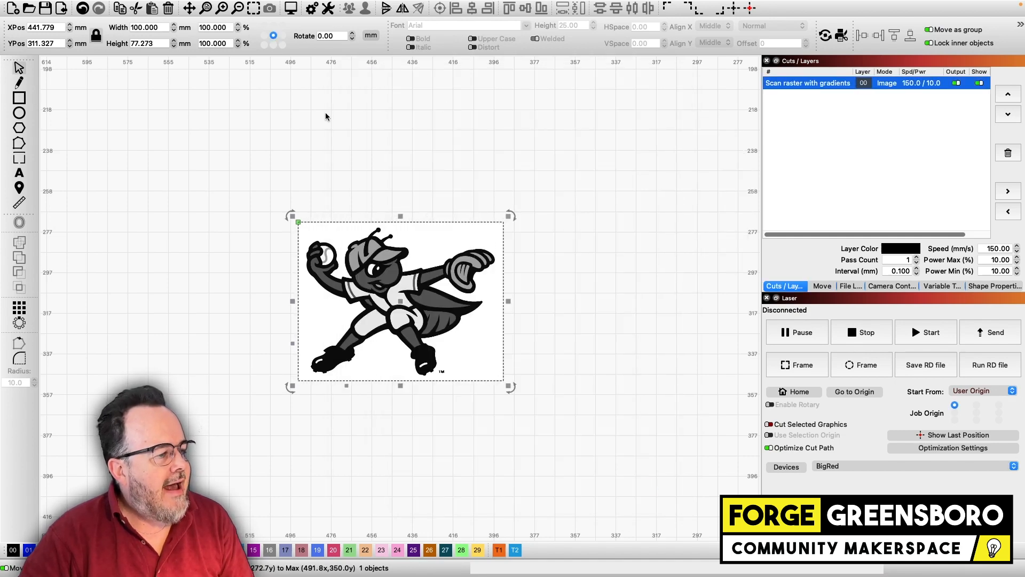
Preview the negative engraving of the resized mascot, examining its scan lines and the estimated job time
{"action": "left_click", "coordinate": [293, 10]}
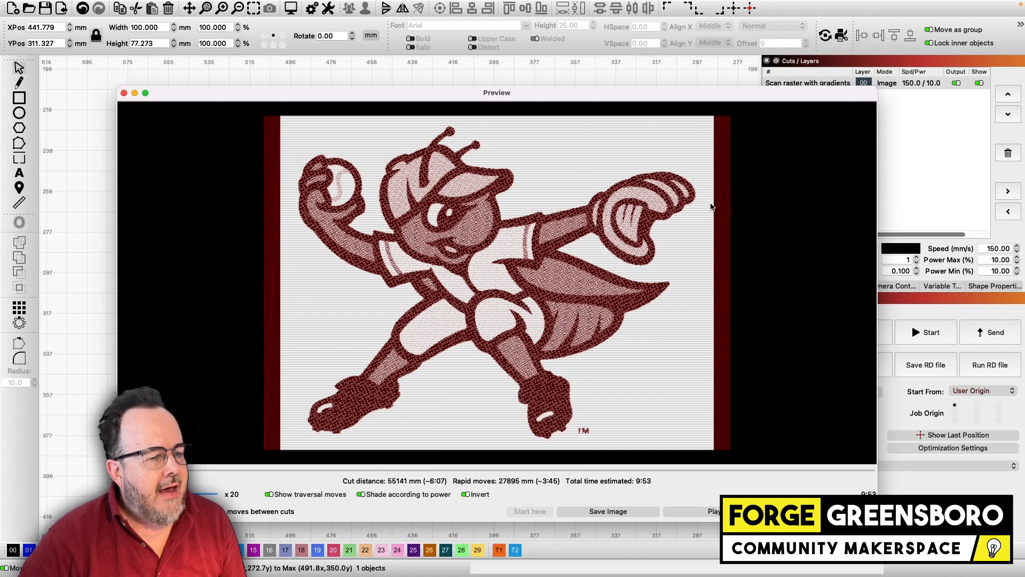
{"action": "scroll", "coordinate": [710, 207], "scroll_direction": "up", "scroll_amount": 10}
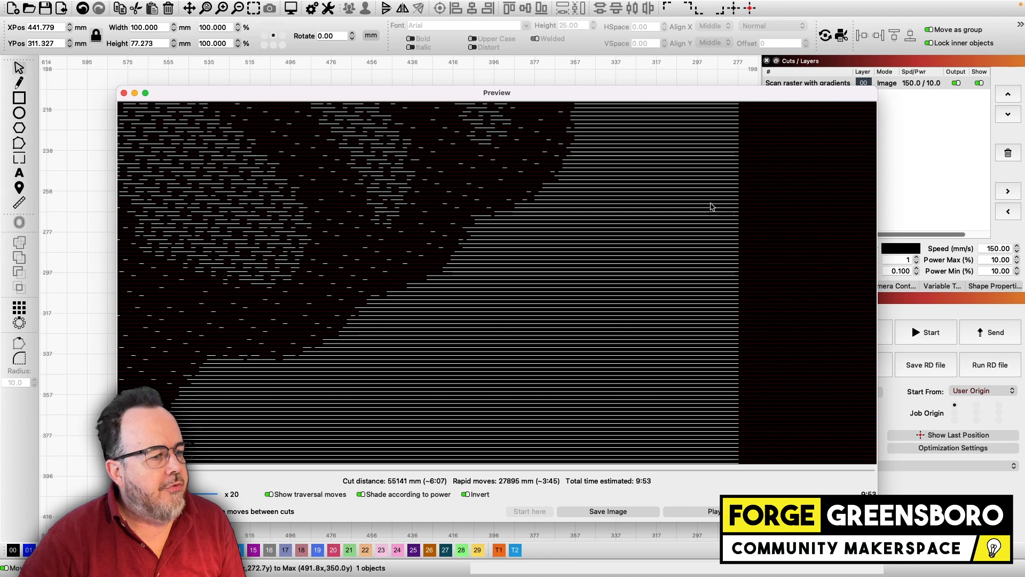
{"action": "scroll", "coordinate": [694, 150], "scroll_direction": "down", "scroll_amount": 10}
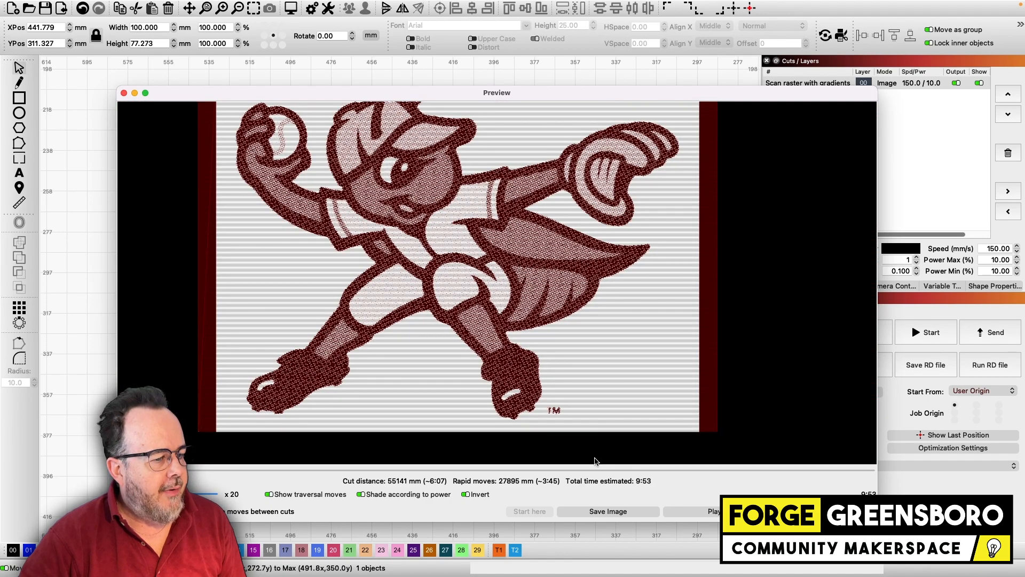
{"action": "scroll", "coordinate": [596, 461], "scroll_direction": "down", "scroll_amount": 2}
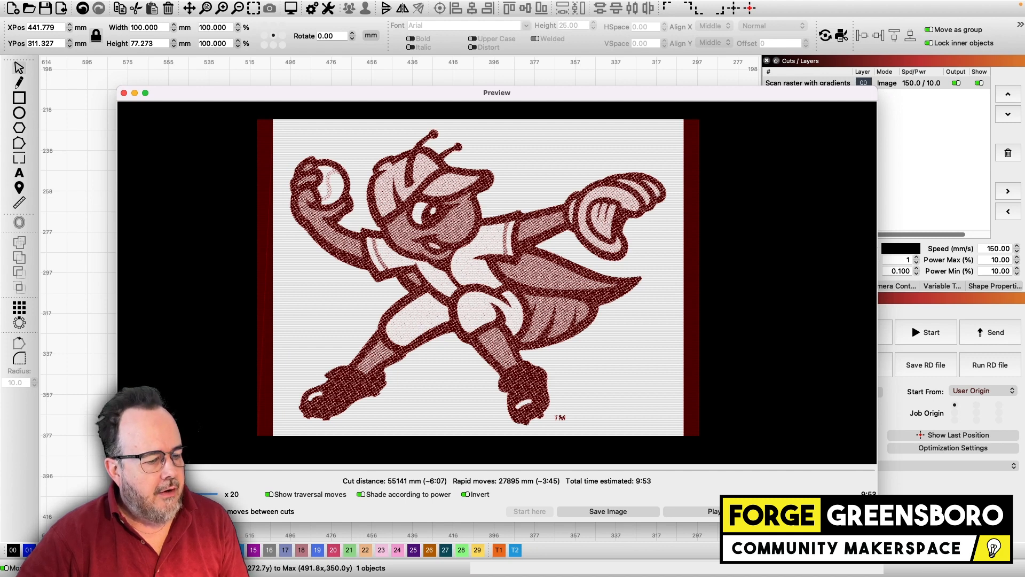
{"action": "key", "text": "Escape"}
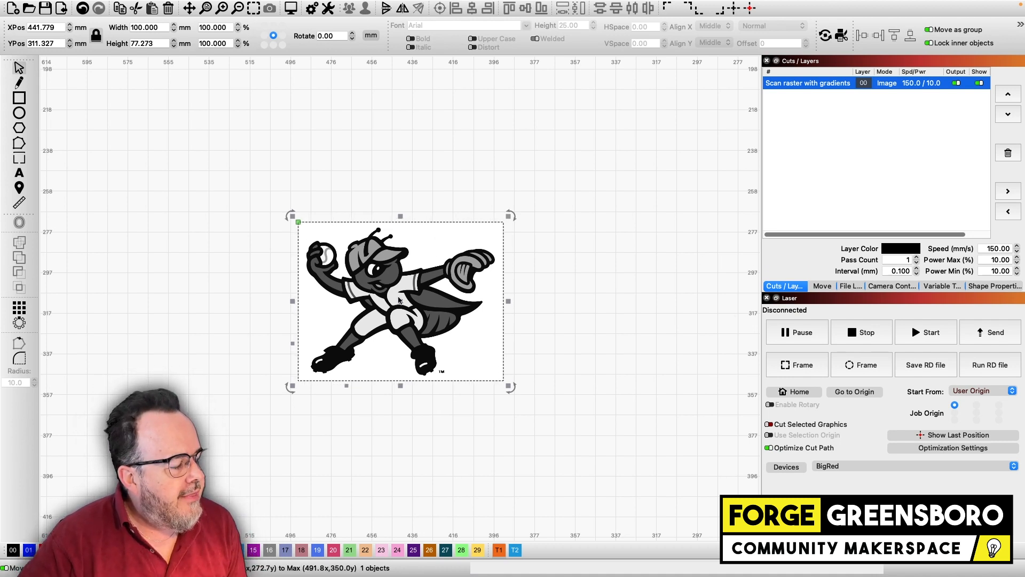
Trace the mascot image with cutoff 0 and threshold 128, and move the traced outline beside the original on its right
{"action": "right_click", "coordinate": [435, 245]}
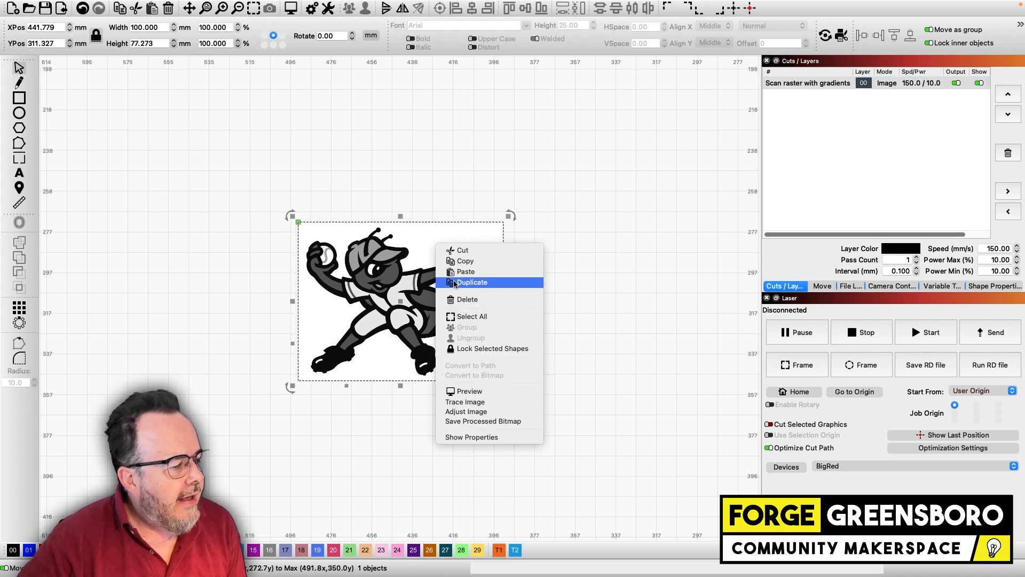
{"action": "left_click", "coordinate": [482, 400]}
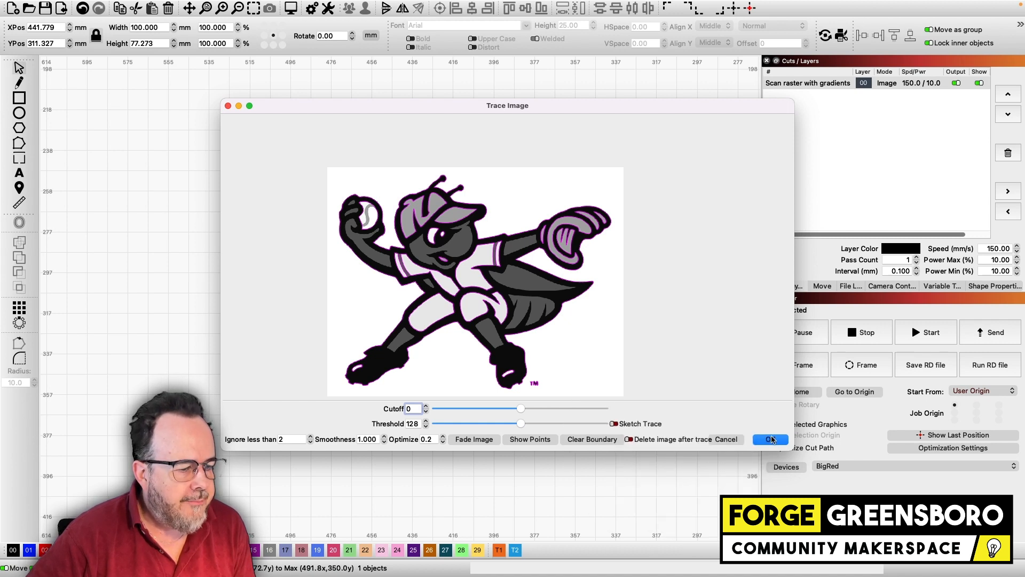
{"action": "left_click", "coordinate": [771, 439]}
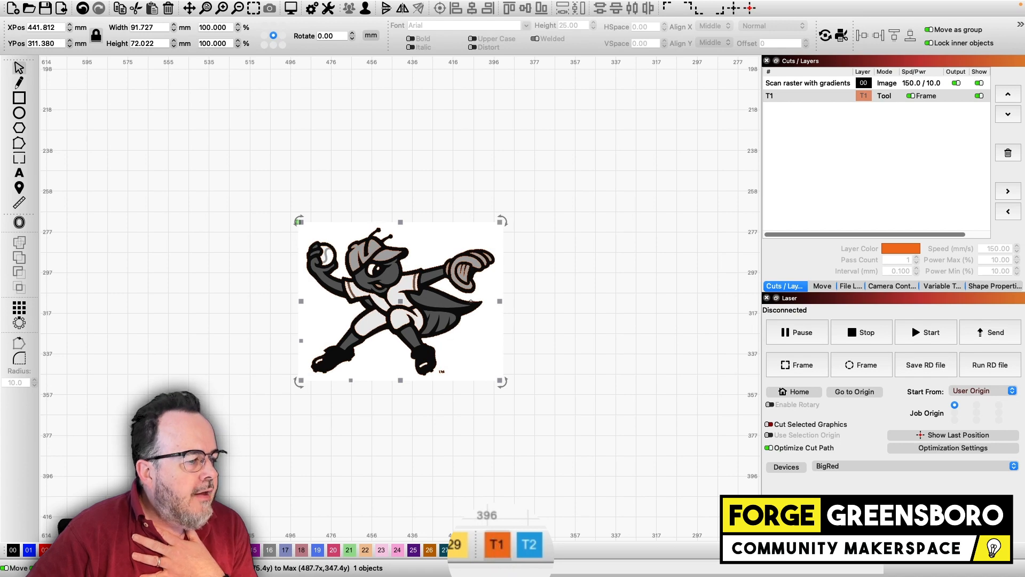
{"action": "left_click_drag", "start_coordinate": [401, 302], "coordinate": [623, 335]}
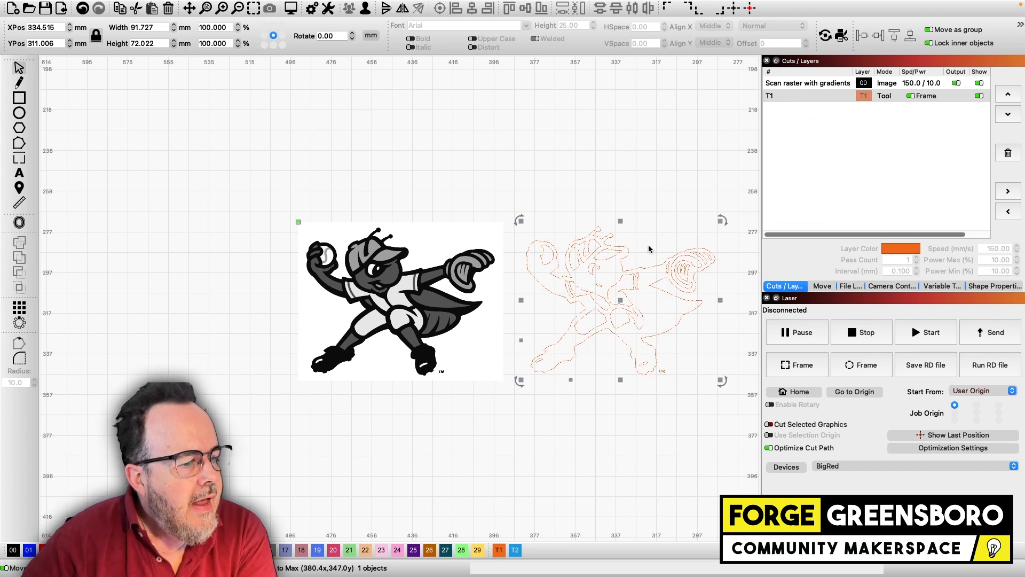
Select the traced mascot outline and ungroup it into separate shapes
{"action": "left_click", "coordinate": [642, 269]}
{"action": "left_click", "coordinate": [642, 269]}
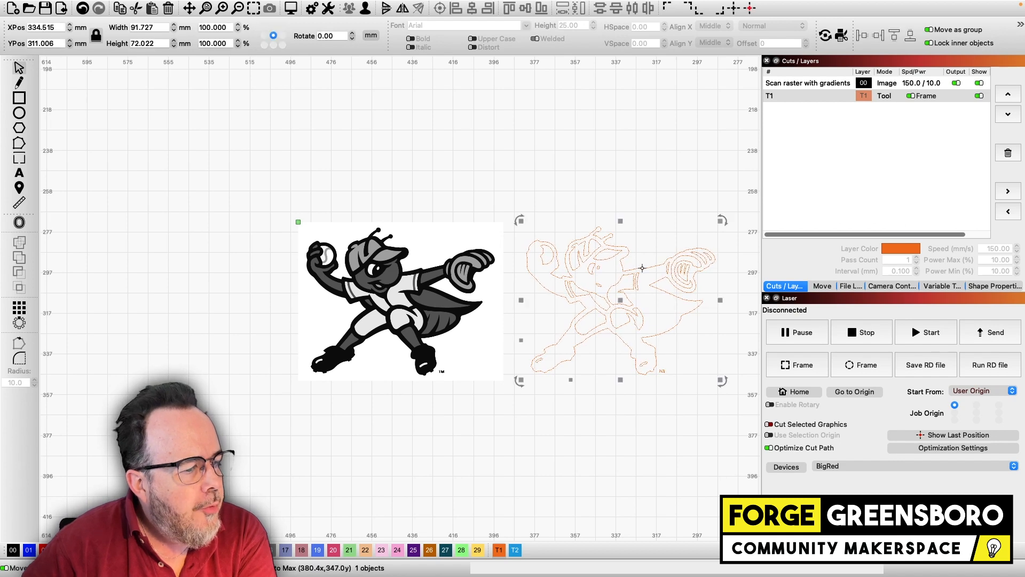
{"action": "left_click", "coordinate": [641, 264]}
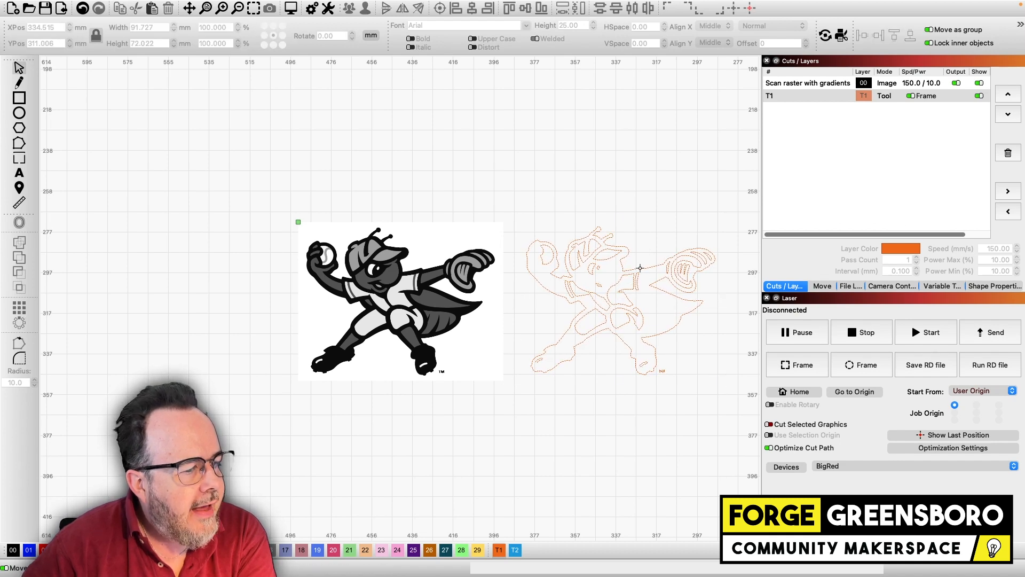
{"action": "left_click", "coordinate": [641, 268]}
{"action": "right_click", "coordinate": [641, 269]}
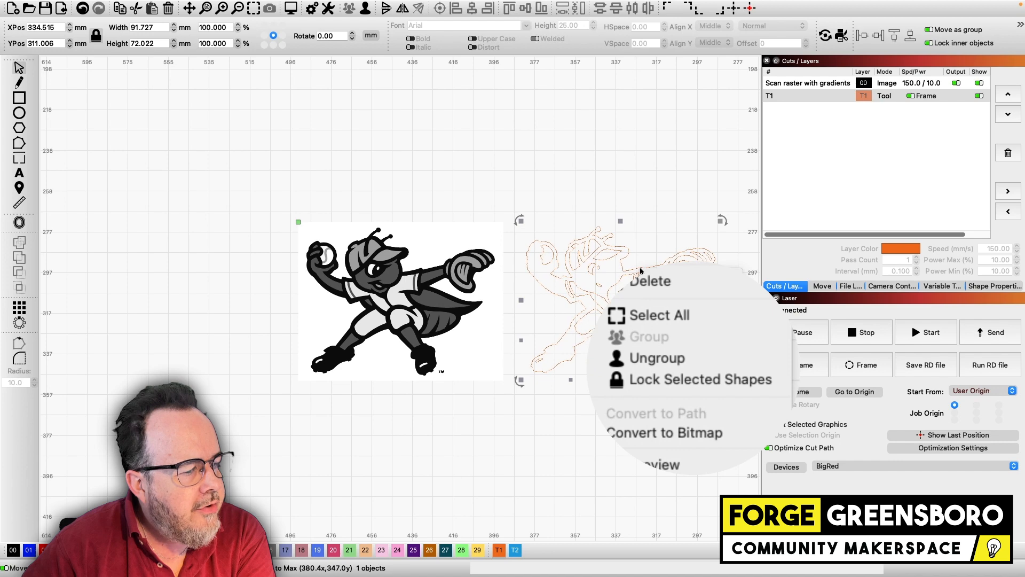
{"action": "left_click", "coordinate": [645, 353]}
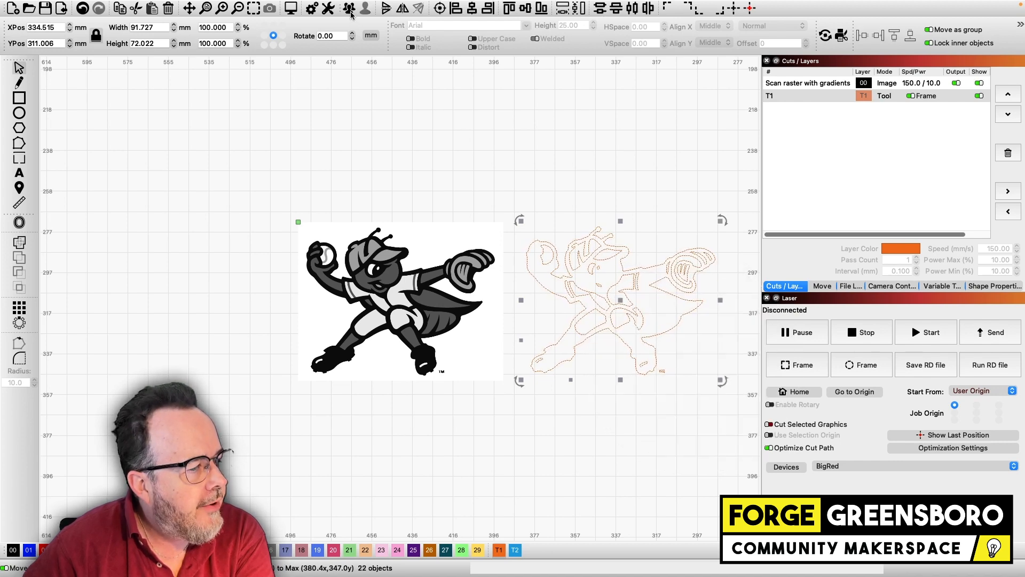
Delete the inner cap visor shape from the traced mascot
{"action": "left_click", "coordinate": [553, 212]}
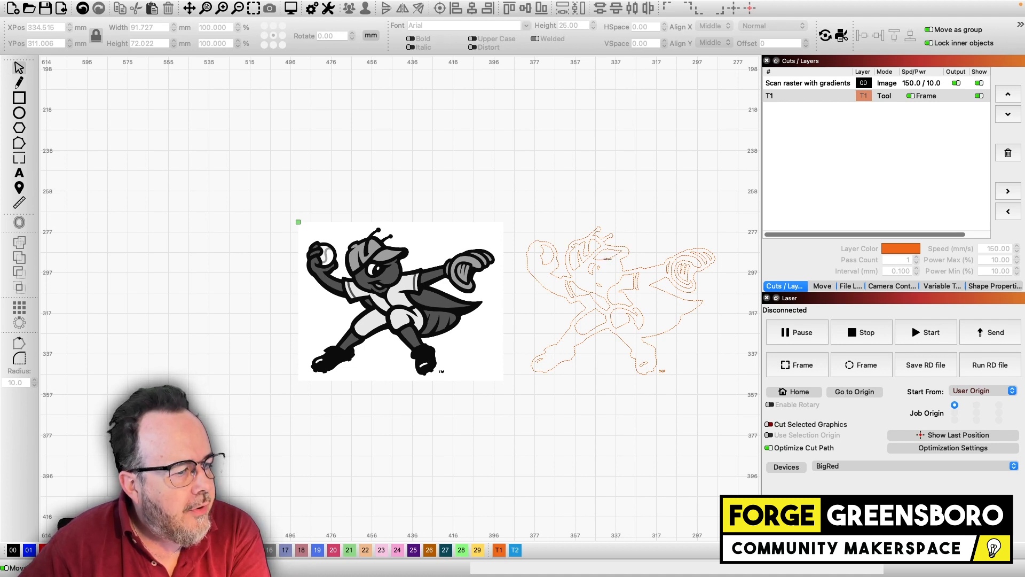
{"action": "left_click", "coordinate": [607, 259]}
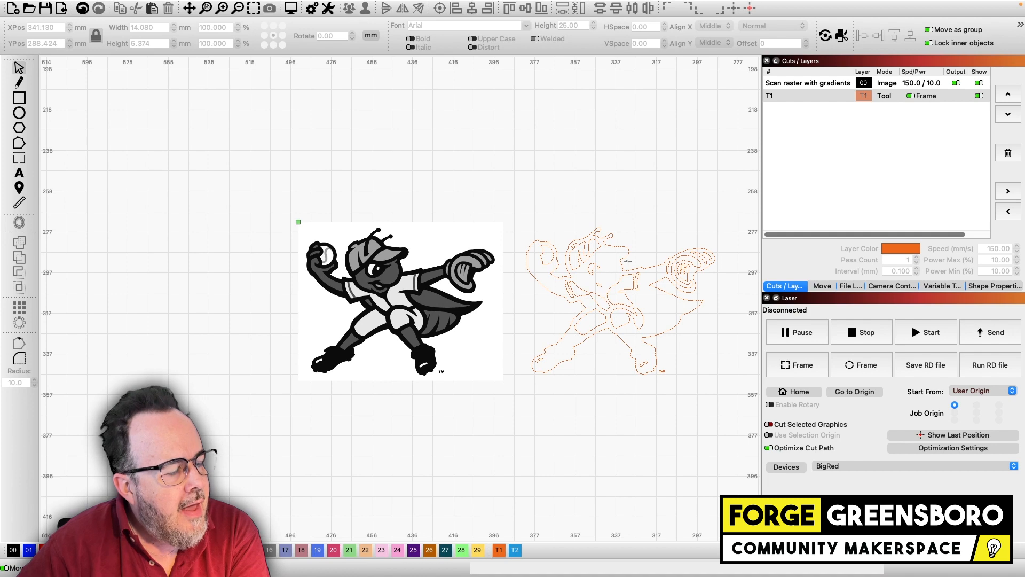
{"action": "left_click_drag", "start_coordinate": [722, 213], "coordinate": [538, 389]}
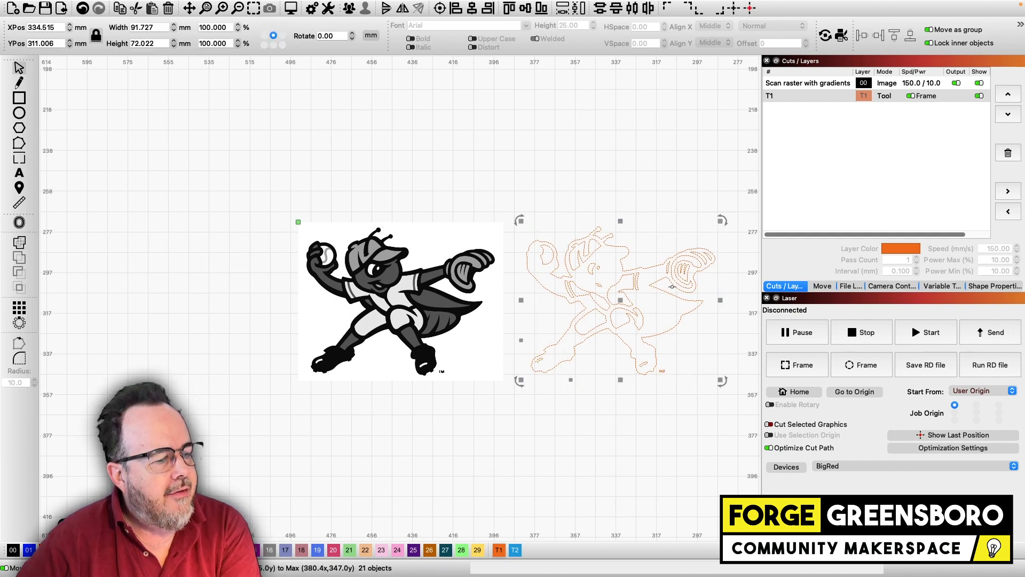
{"action": "left_click", "coordinate": [671, 295], "text": "shift"}
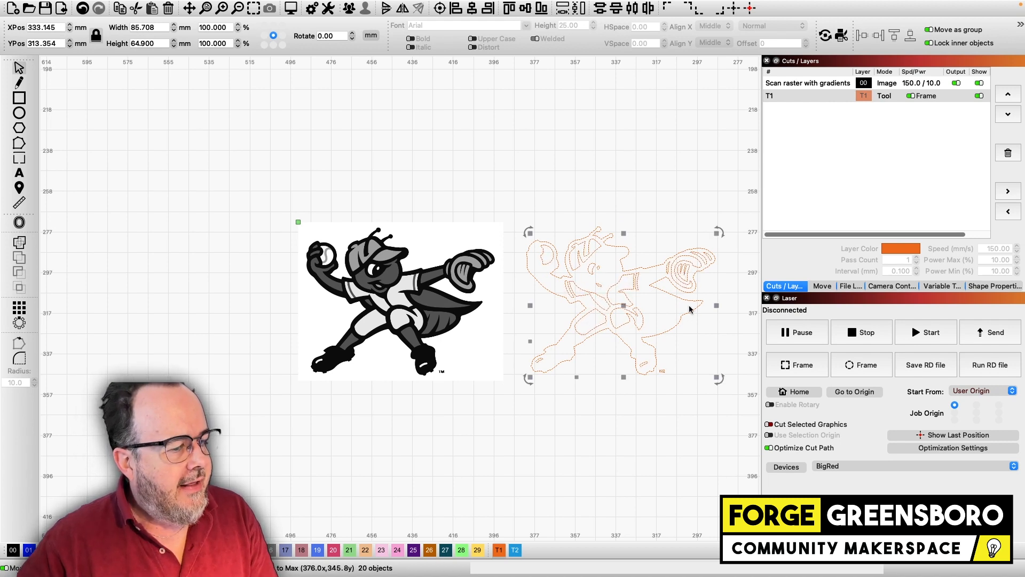
{"action": "left_click", "coordinate": [643, 192]}
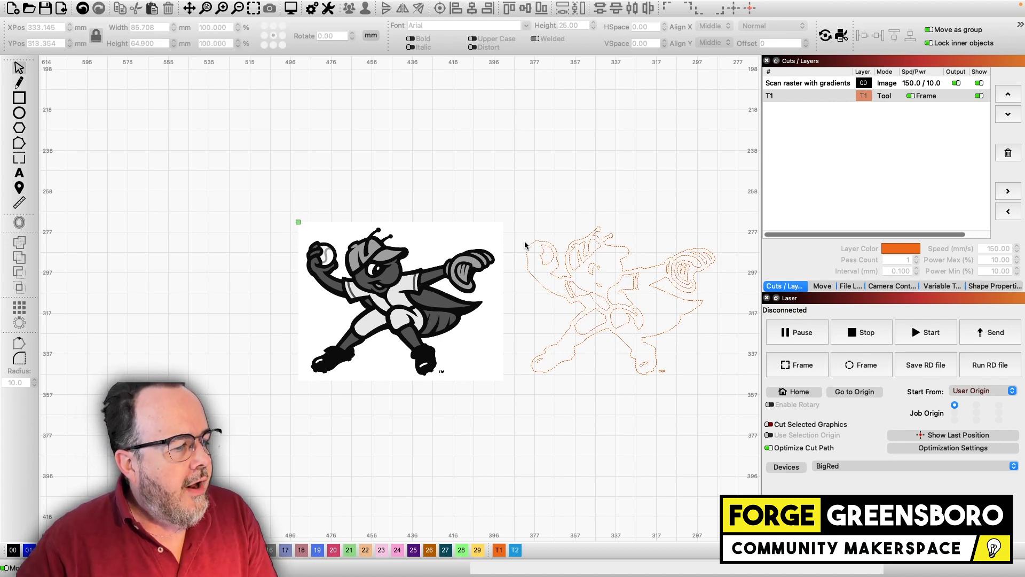
{"action": "left_click_drag", "start_coordinate": [518, 236], "coordinate": [720, 368]}
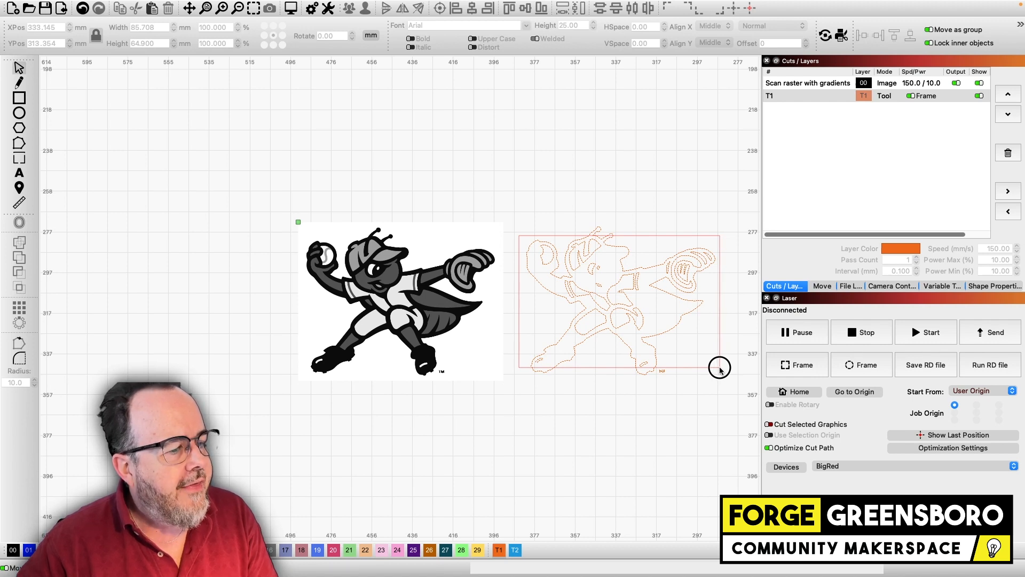
{"action": "left_click_drag", "start_coordinate": [719, 369], "coordinate": [720, 370]}
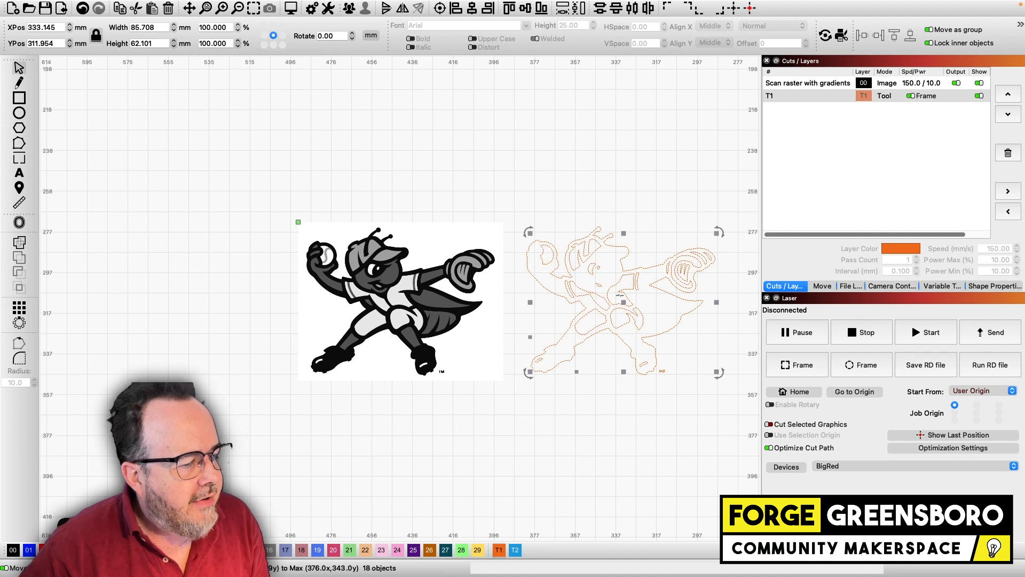
{"action": "left_click_drag", "start_coordinate": [737, 225], "coordinate": [606, 302]}
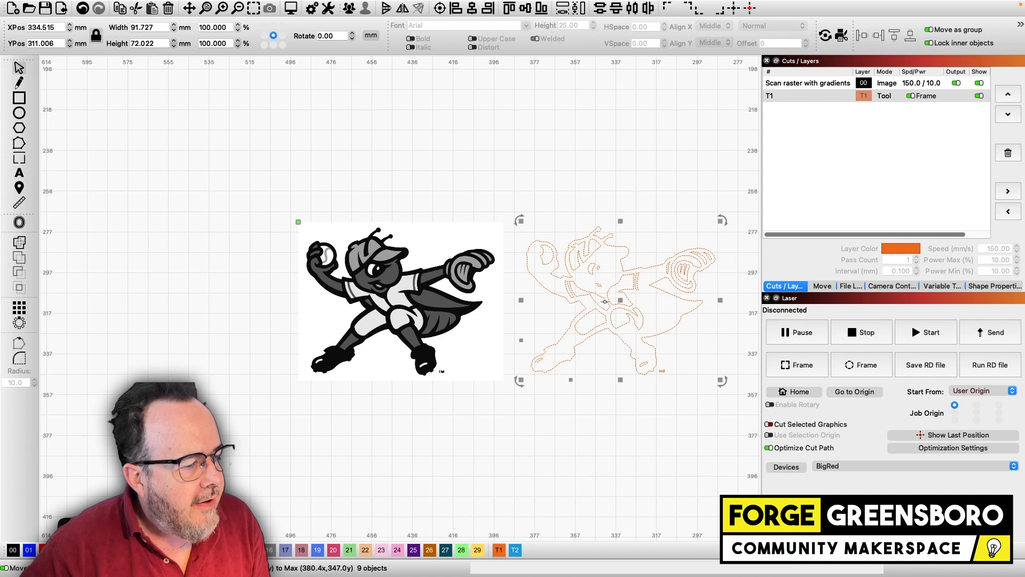
{"action": "left_click", "coordinate": [733, 248]}
{"action": "left_click_drag", "start_coordinate": [691, 165], "coordinate": [595, 215]}
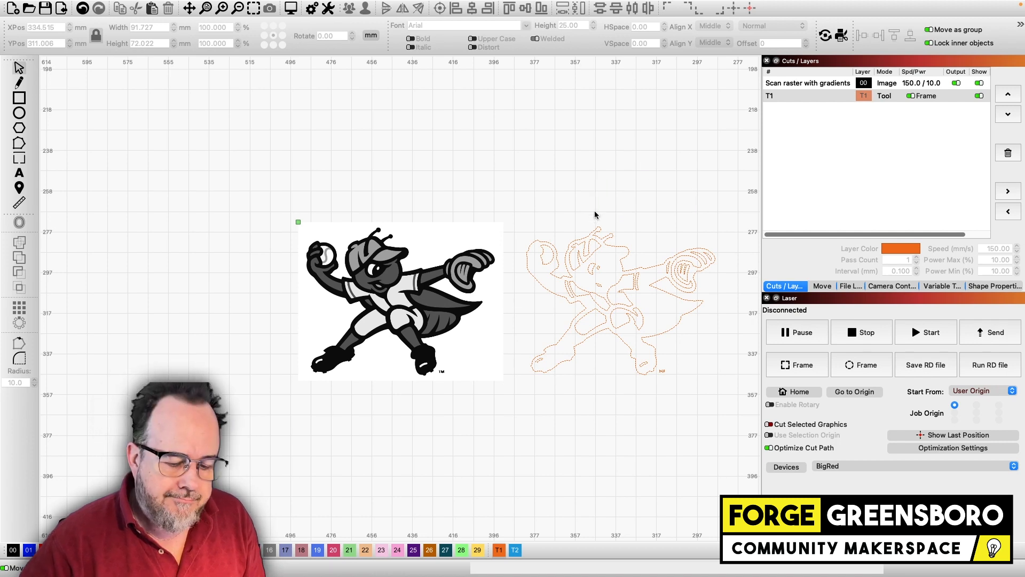
Select the shapes inside the traced mascot's silhouette and delete them, keeping the outer outline and the TM mark
{"action": "left_click_drag", "start_coordinate": [519, 237], "coordinate": [719, 369]}
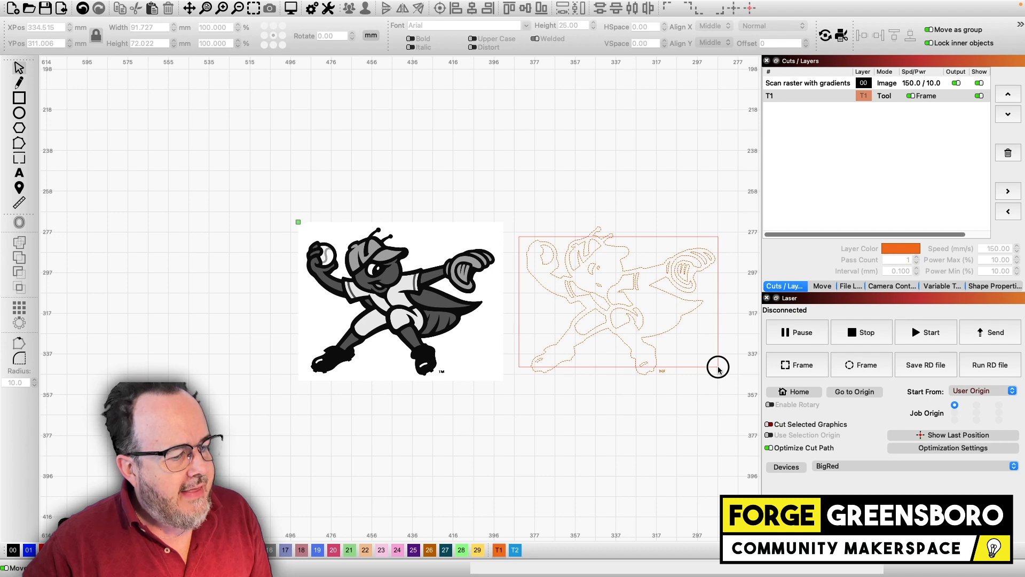
{"action": "left_click_drag", "start_coordinate": [718, 367], "coordinate": [719, 368]}
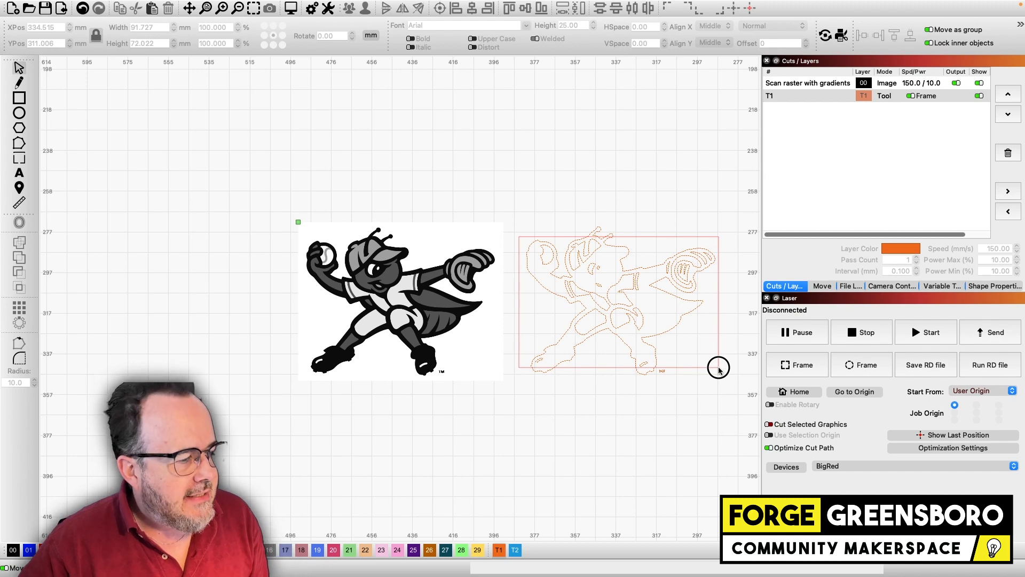
{"action": "left_click_drag", "start_coordinate": [719, 369], "coordinate": [718, 368]}
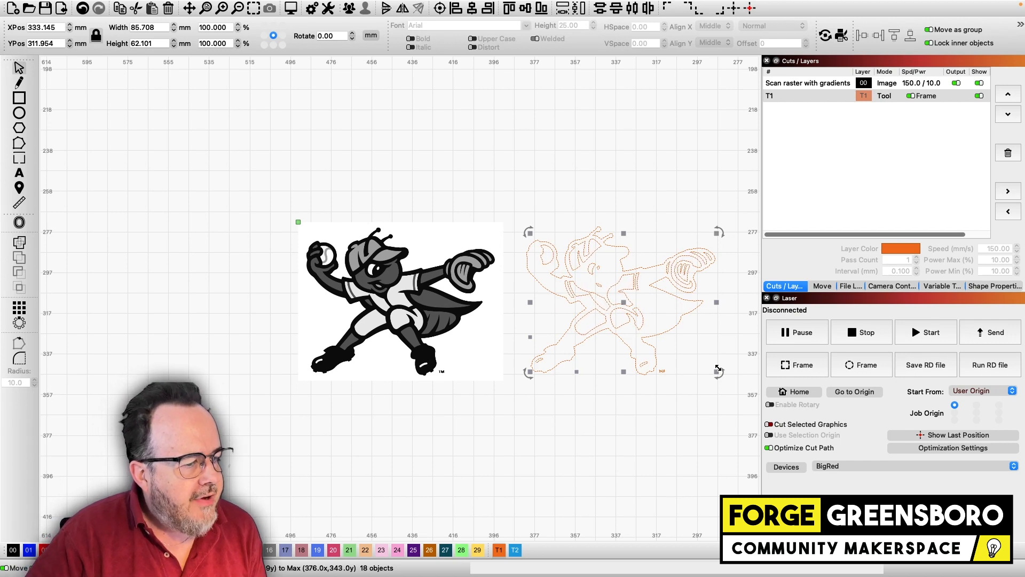
{"action": "key", "text": "Delete"}
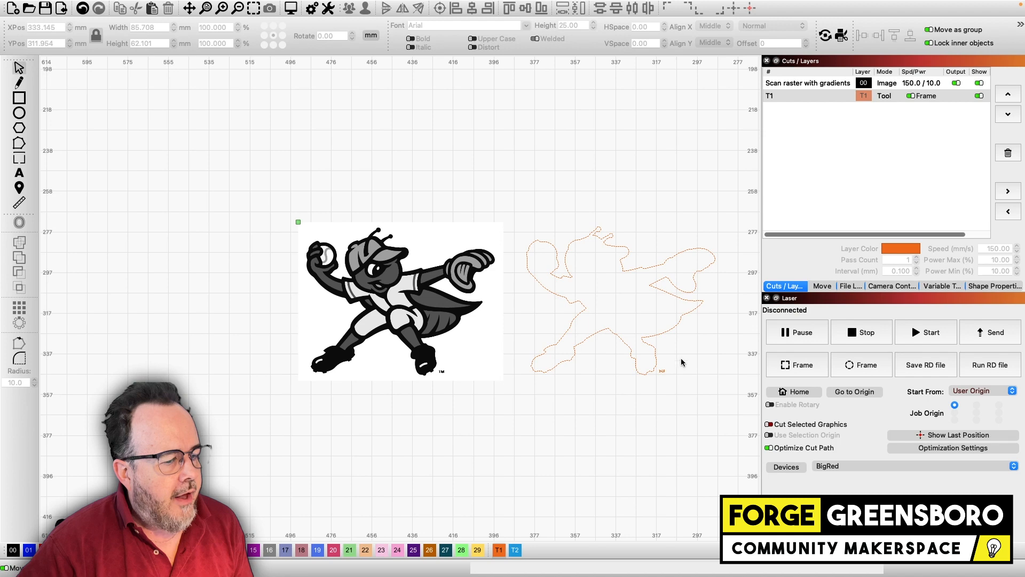
Group the remaining silhouette and TM shapes and move the group onto the original mascot image, aligned with its edges
{"action": "scroll", "coordinate": [664, 379], "scroll_direction": "up", "scroll_amount": 4}
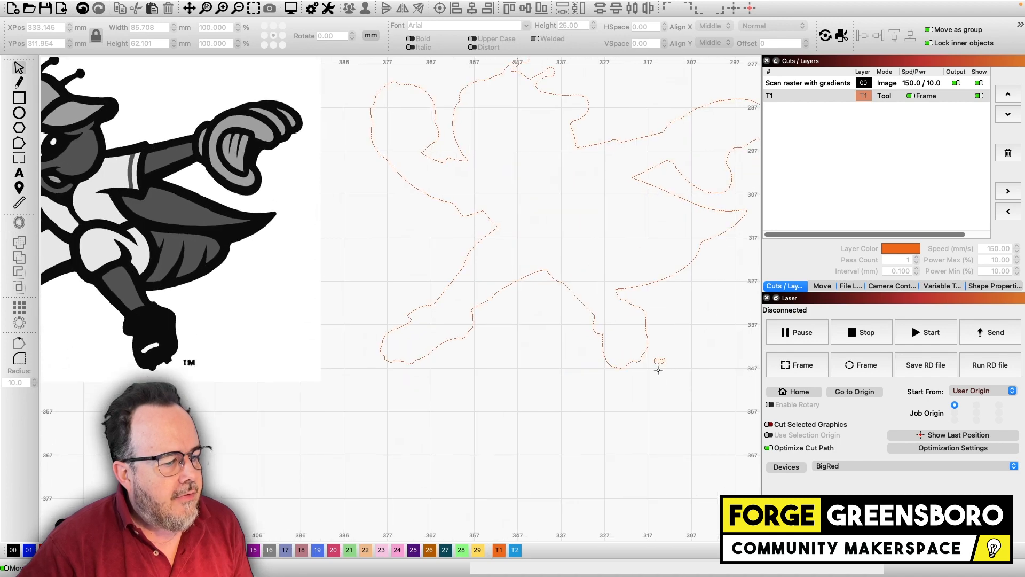
{"action": "scroll", "coordinate": [660, 361], "scroll_direction": "down", "scroll_amount": 3}
{"action": "left_click_drag", "start_coordinate": [708, 177], "coordinate": [611, 431]}
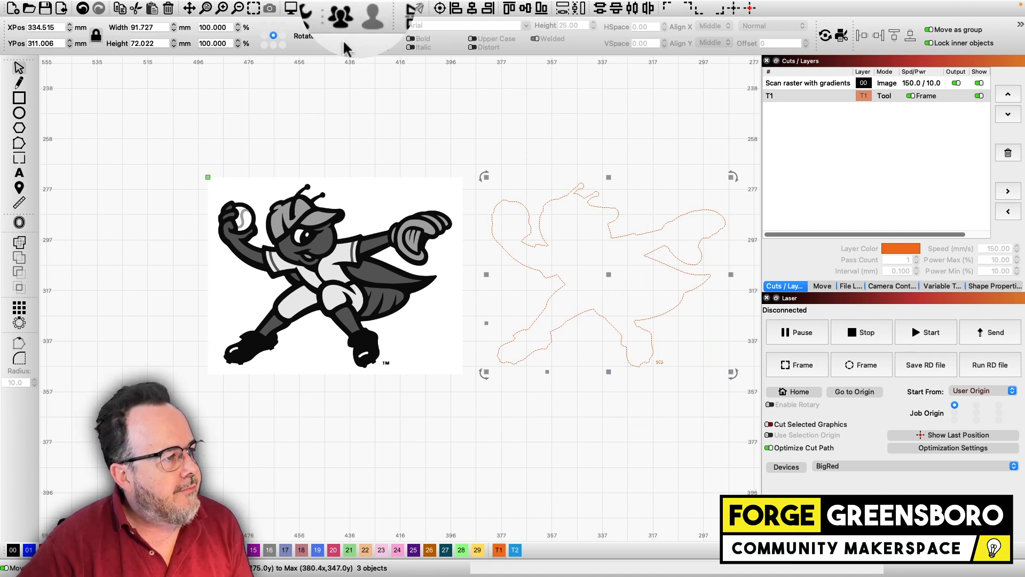
{"action": "left_click", "coordinate": [341, 21]}
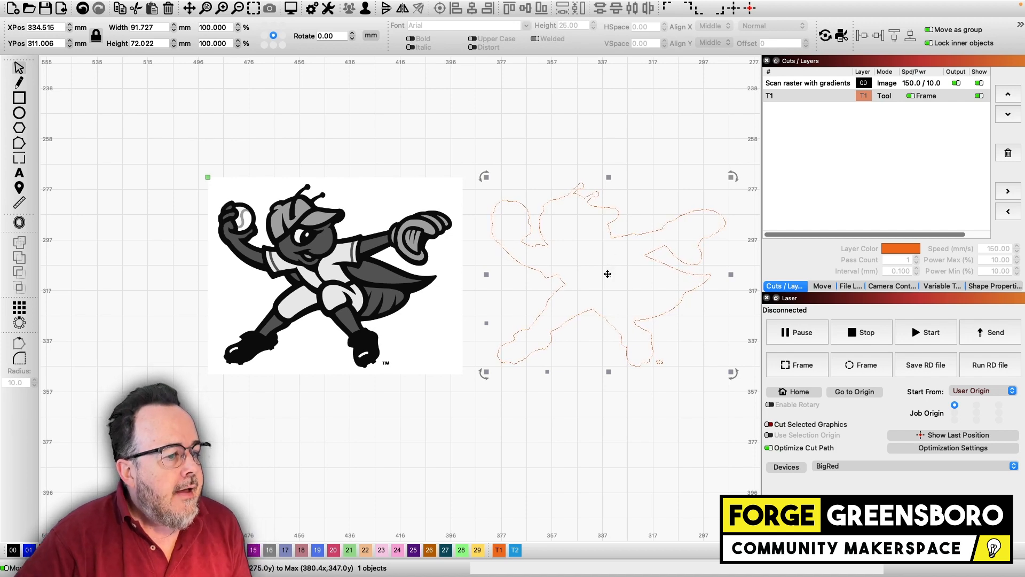
{"action": "left_click_drag", "start_coordinate": [607, 274], "coordinate": [331, 277]}
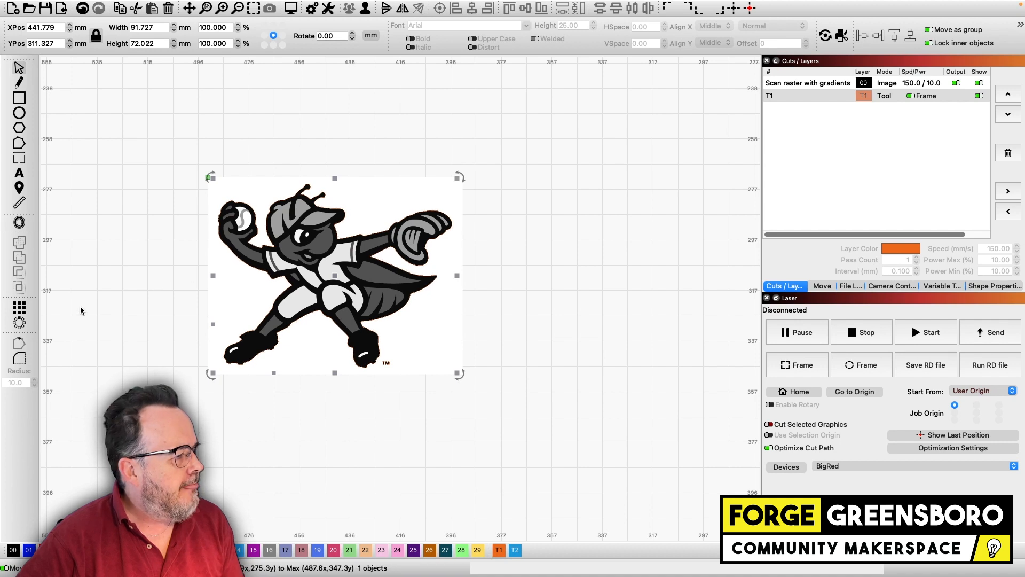
Offset the grouped outline outward by 1.00 mm with round corners, deleting the original objects
{"action": "left_click", "coordinate": [19, 222]}
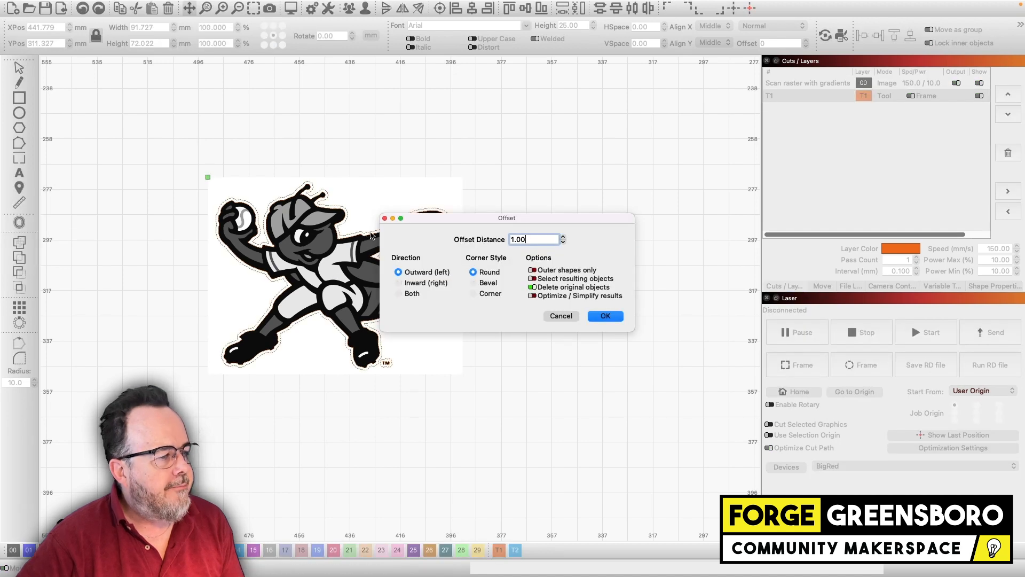
{"action": "left_click_drag", "start_coordinate": [475, 218], "coordinate": [583, 162]}
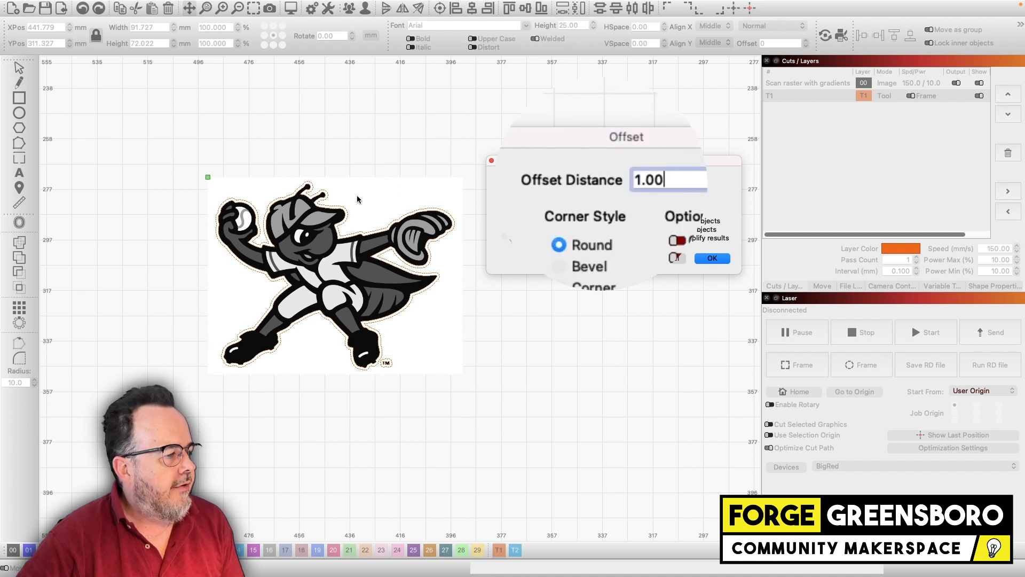
{"action": "left_click", "coordinate": [669, 179]}
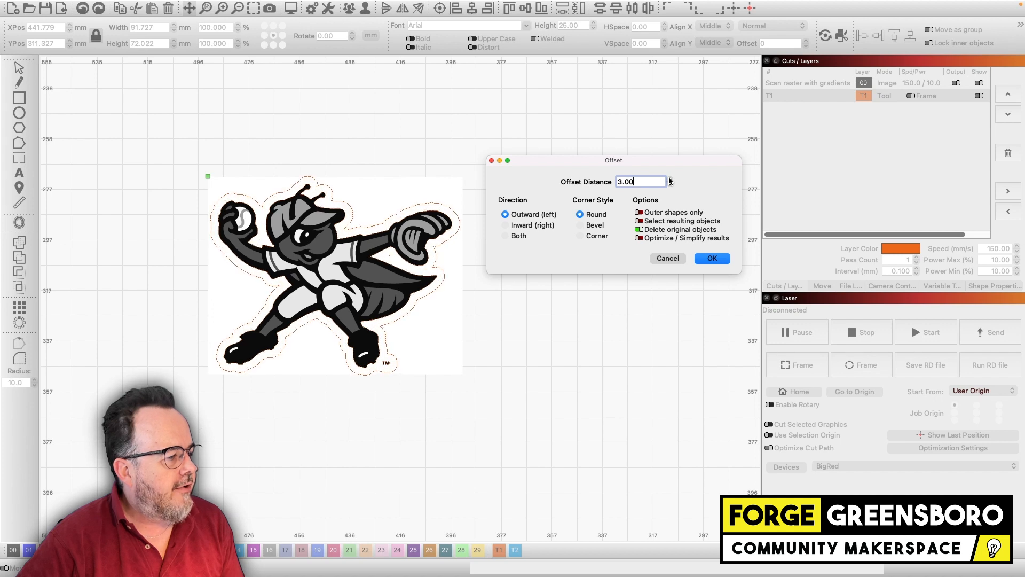
{"action": "left_click", "coordinate": [670, 185]}
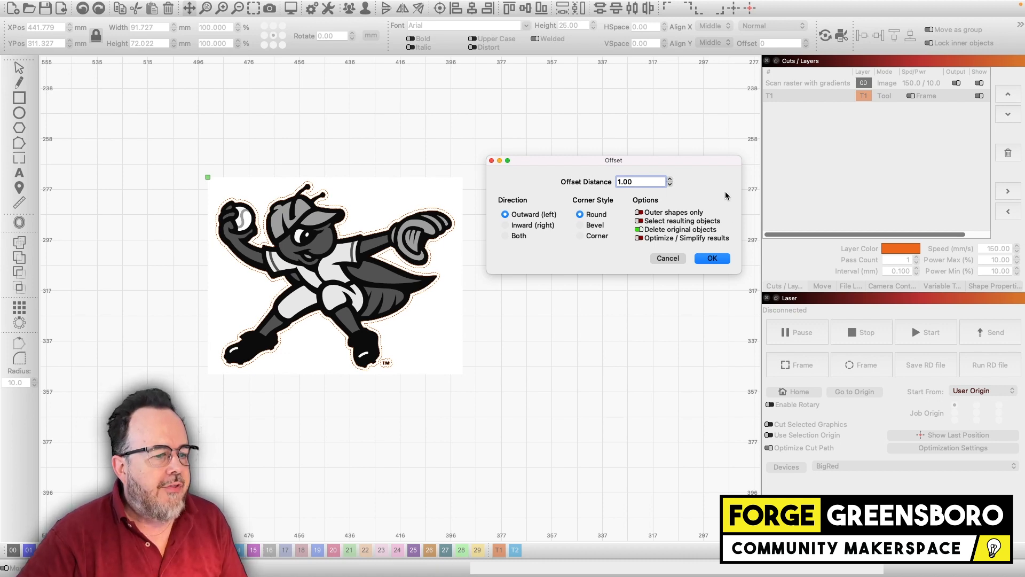
{"action": "left_click", "coordinate": [713, 259]}
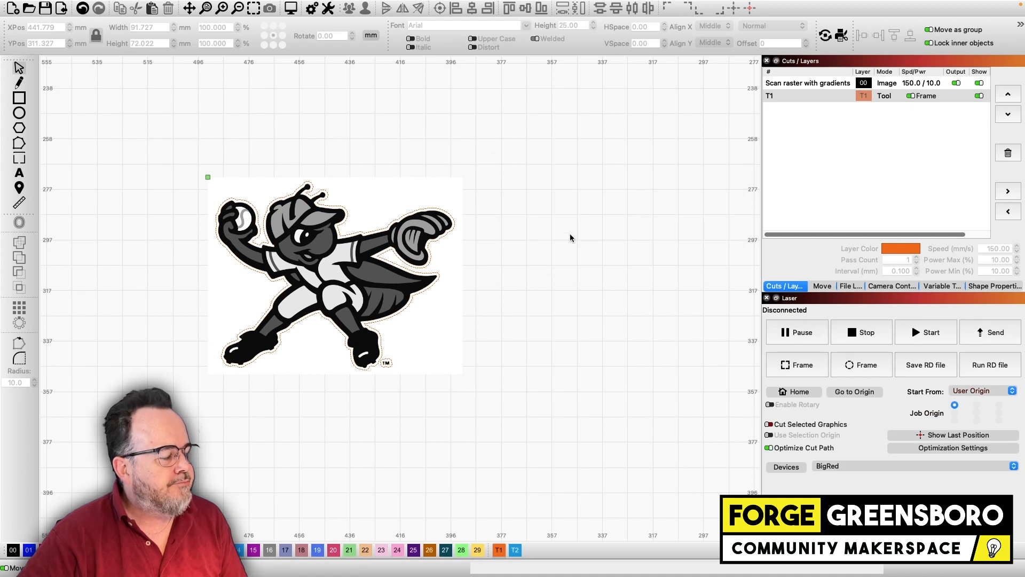
Apply the offset outline as a mask to the mascot image and preview the masked engraving
{"action": "left_click_drag", "start_coordinate": [512, 139], "coordinate": [151, 429]}
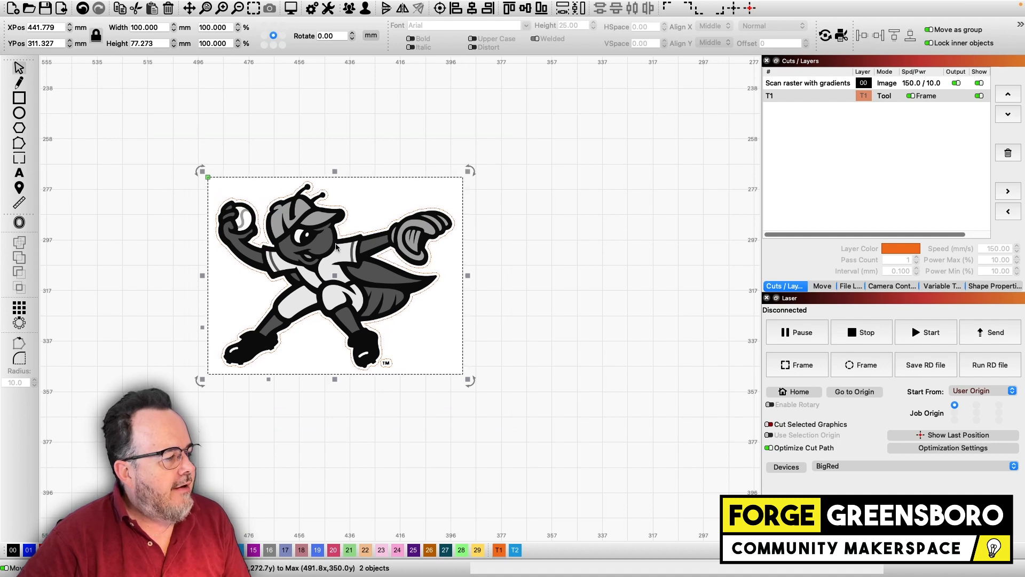
{"action": "right_click", "coordinate": [388, 208]}
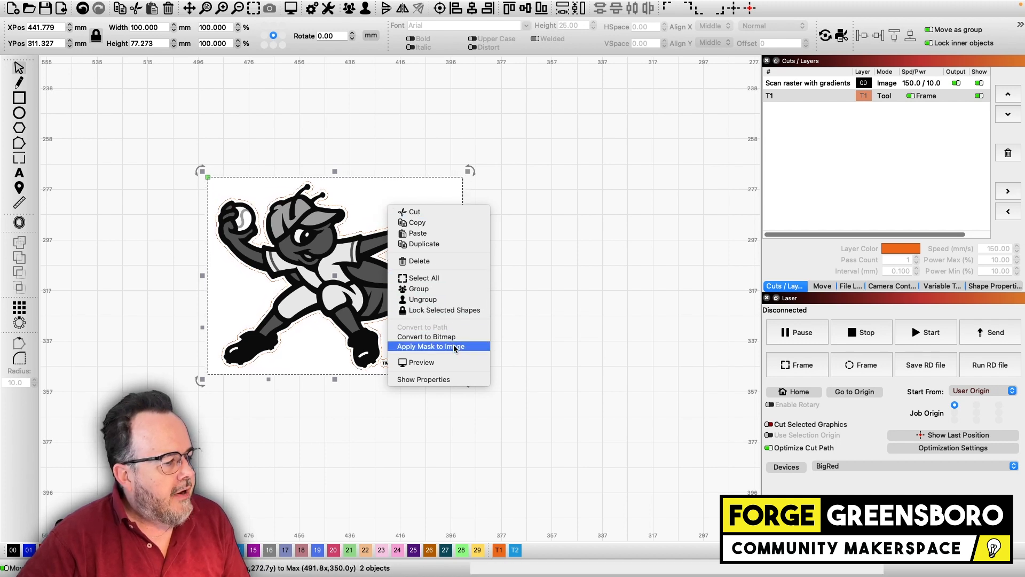
{"action": "left_click", "coordinate": [480, 347]}
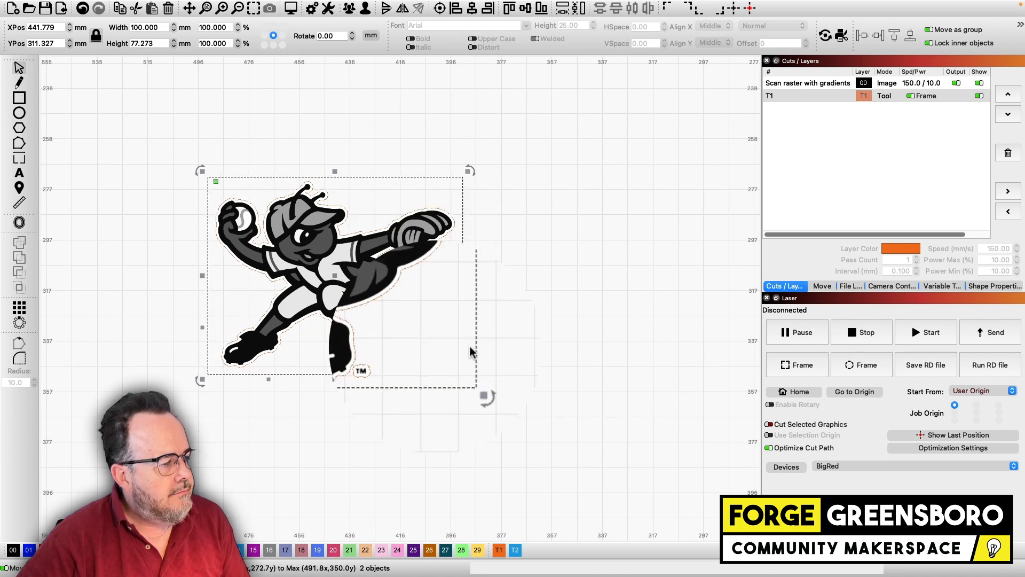
{"action": "left_click", "coordinate": [496, 314]}
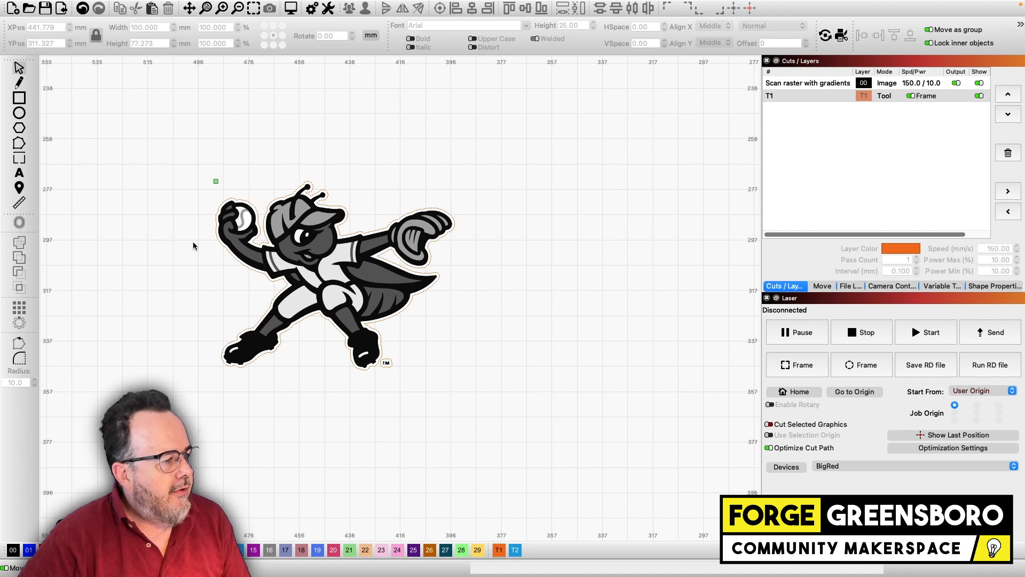
{"action": "left_click", "coordinate": [292, 9]}
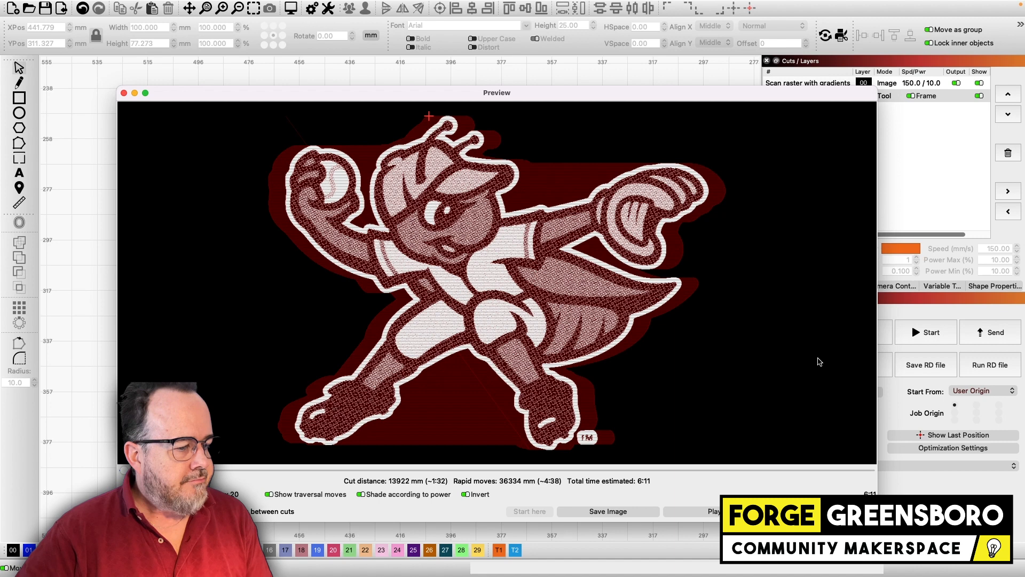
{"action": "left_click", "coordinate": [821, 511]}
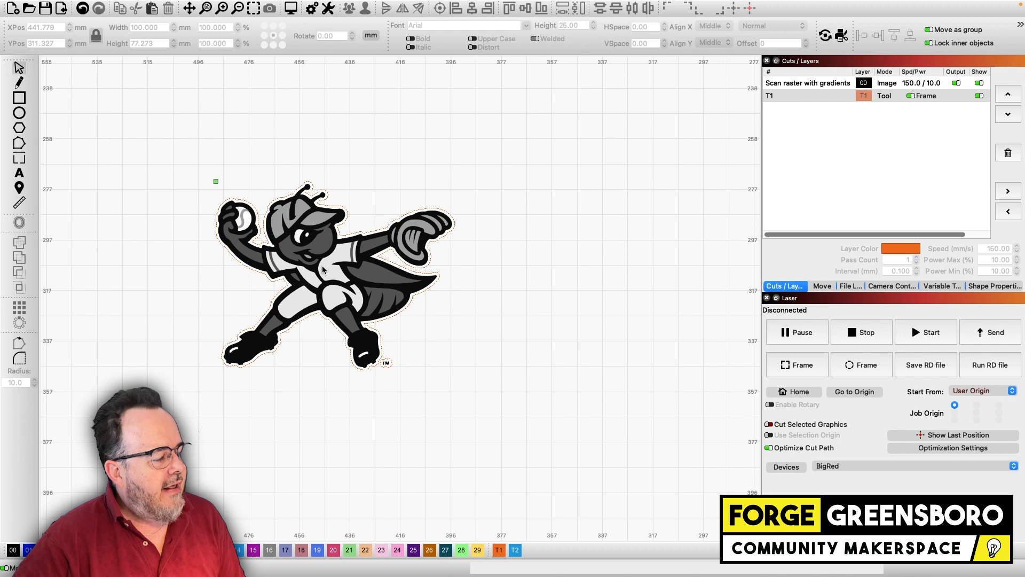
Try moving the mascot image and its mask outline separately, and undo the moves
{"action": "left_click_drag", "start_coordinate": [328, 271], "coordinate": [339, 247]}
{"action": "left_click", "coordinate": [262, 254]}
{"action": "left_click_drag", "start_coordinate": [263, 253], "coordinate": [254, 304]}
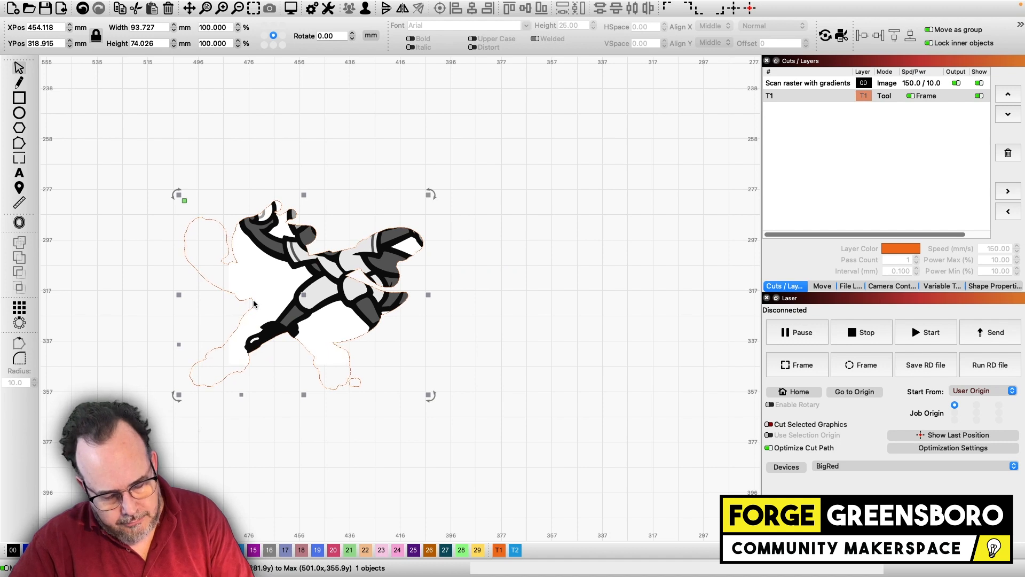
{"action": "left_click", "coordinate": [254, 303]}
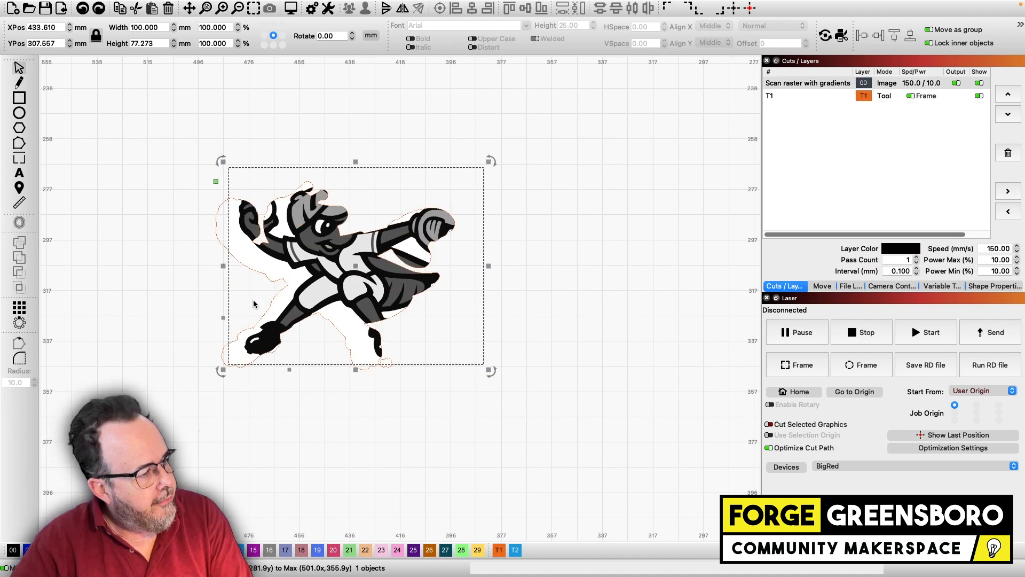
{"action": "left_click", "coordinate": [543, 222]}
{"action": "left_click", "coordinate": [513, 162]}
{"action": "left_click_drag", "start_coordinate": [512, 162], "coordinate": [109, 447]}
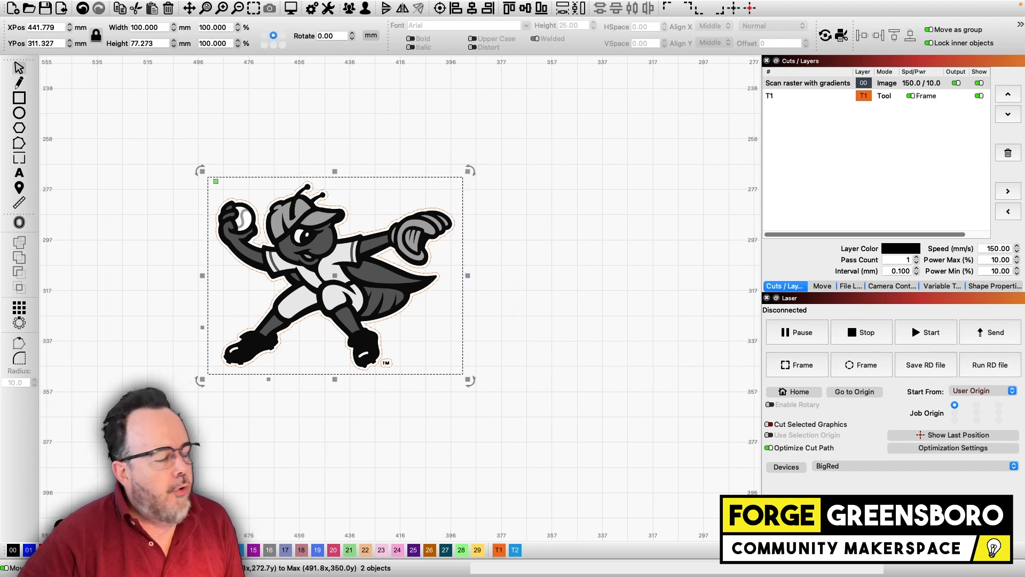
{"action": "left_click", "coordinate": [532, 222]}
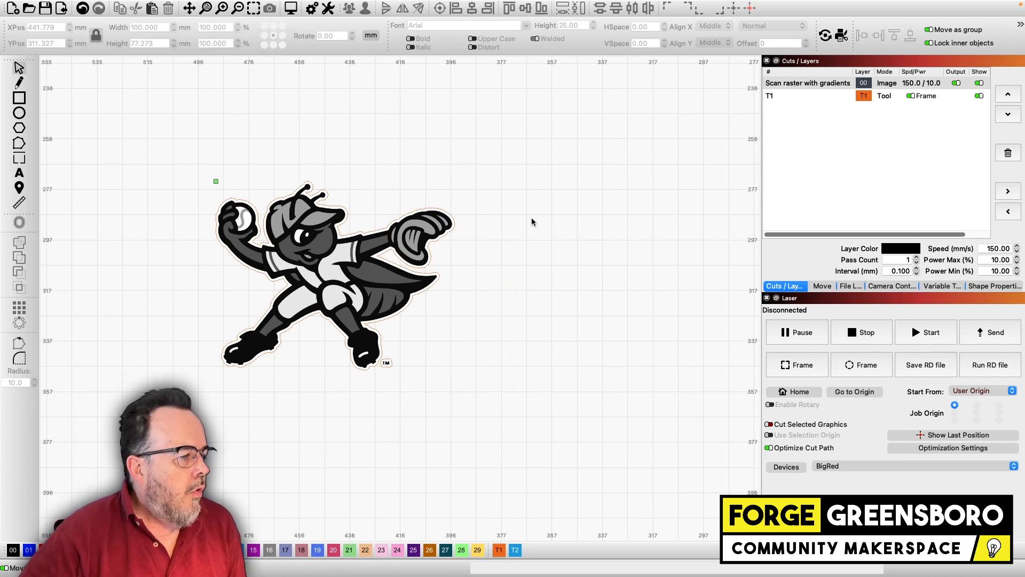
Select the mascot image with its mask outline and flatten the image mask
{"action": "left_click_drag", "start_coordinate": [516, 154], "coordinate": [153, 449]}
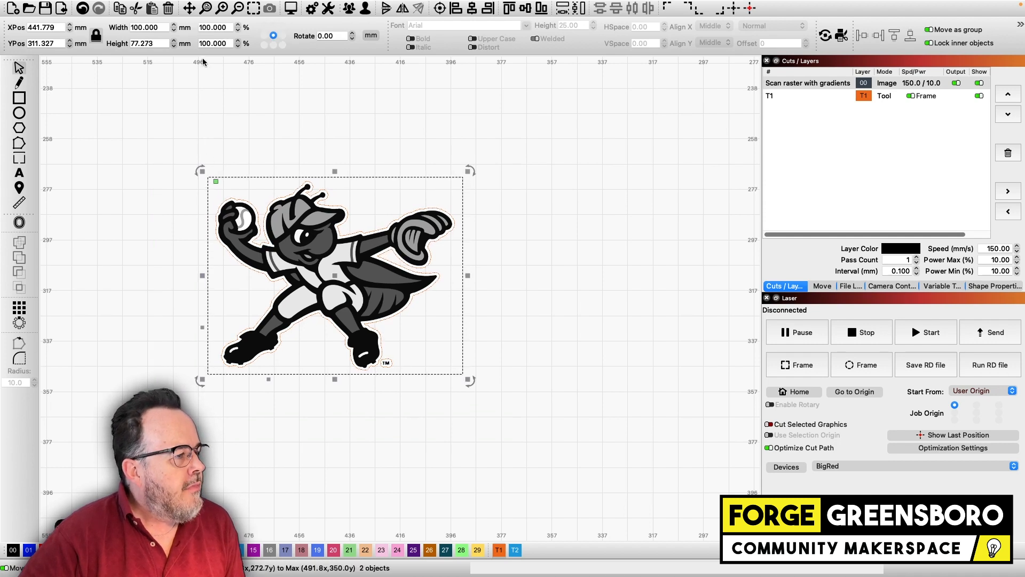
{"action": "right_click", "coordinate": [327, 245]}
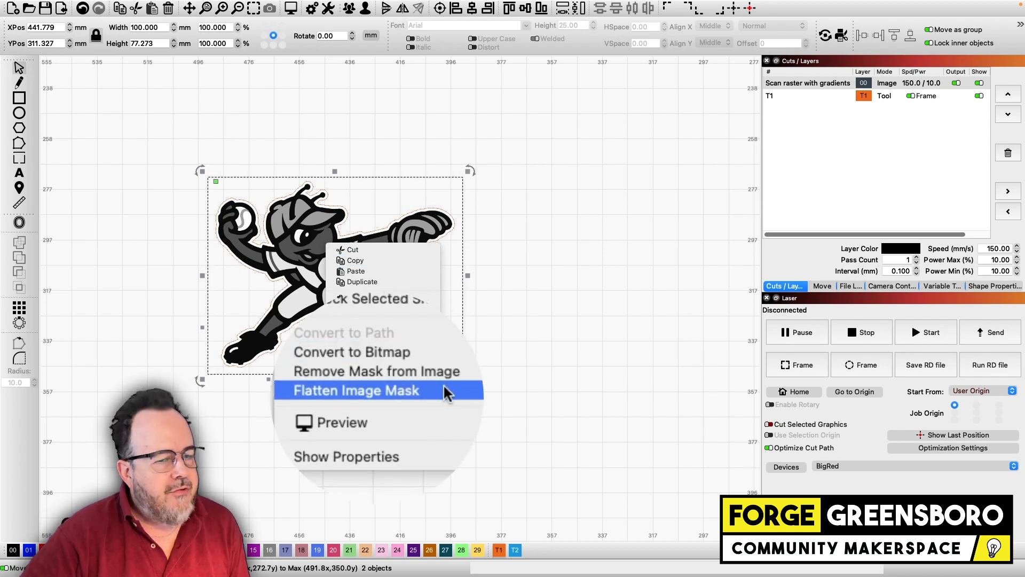
{"action": "left_click", "coordinate": [411, 394]}
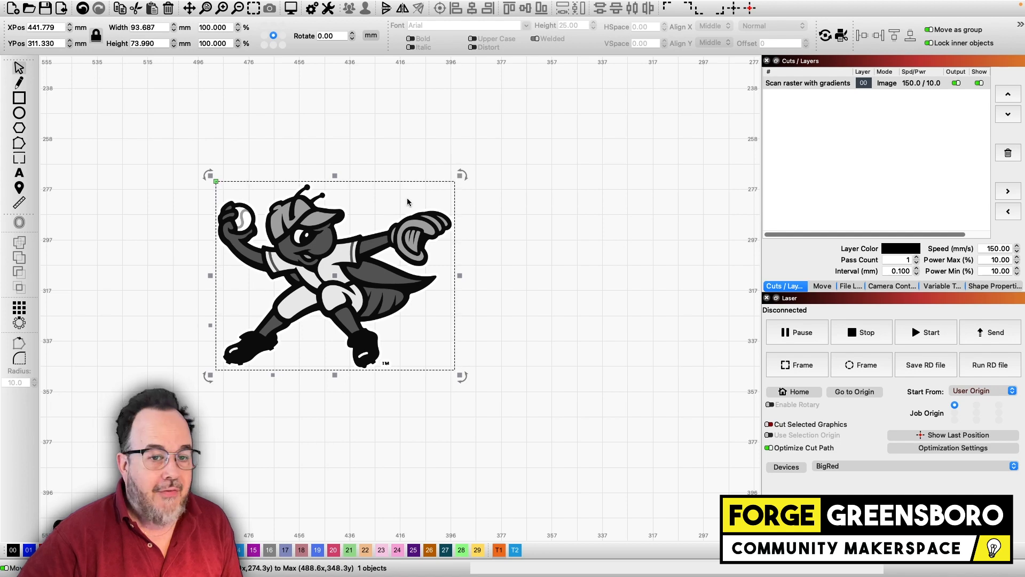
Shift the flattened mascot image slightly to the right and down, and preview its engraving
{"action": "left_click", "coordinate": [503, 202]}
{"action": "mouse_move", "coordinate": [330, 268]}
{"action": "left_mouse_down"}
{"action": "mouse_move", "coordinate": [338, 196]}
{"action": "mouse_move", "coordinate": [364, 292]}
{"action": "mouse_move", "coordinate": [368, 261]}
{"action": "mouse_move", "coordinate": [328, 274]}
{"action": "left_mouse_up"}
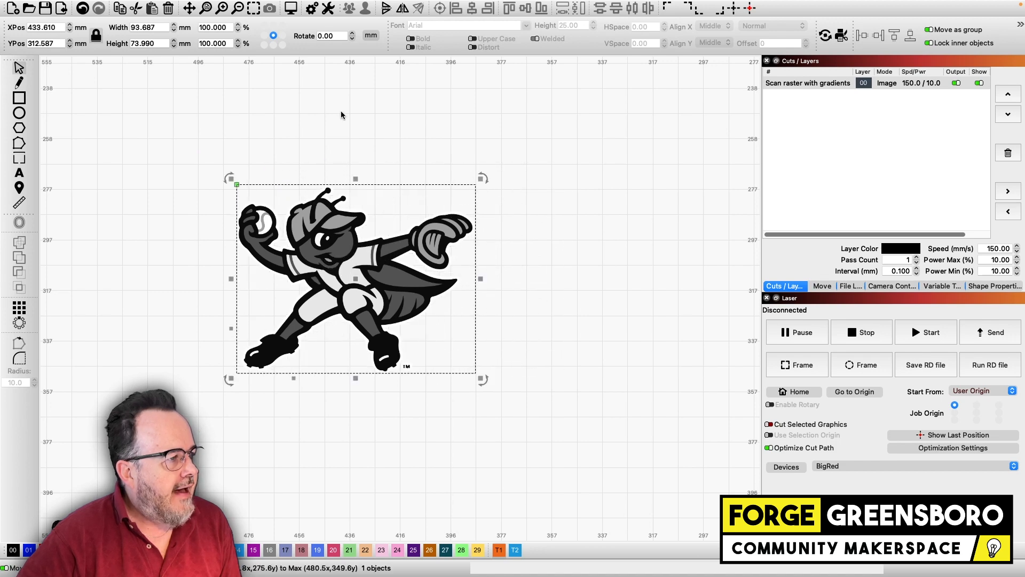
{"action": "left_click", "coordinate": [291, 8]}
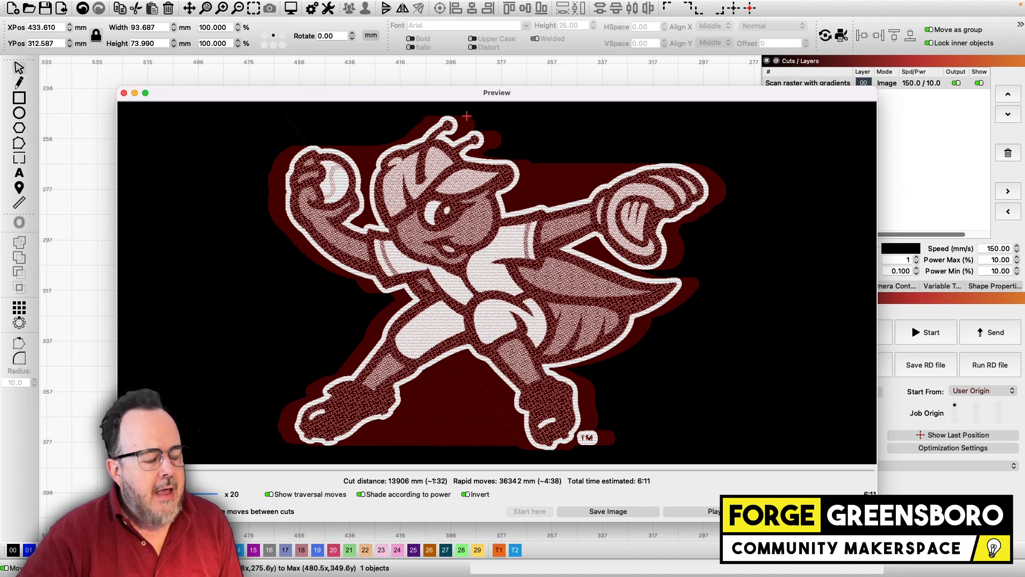
Preview the flattened mascot engraving again, inspect its dither pattern up close and as a whole, and close the preview
{"action": "key", "text": "Escape"}
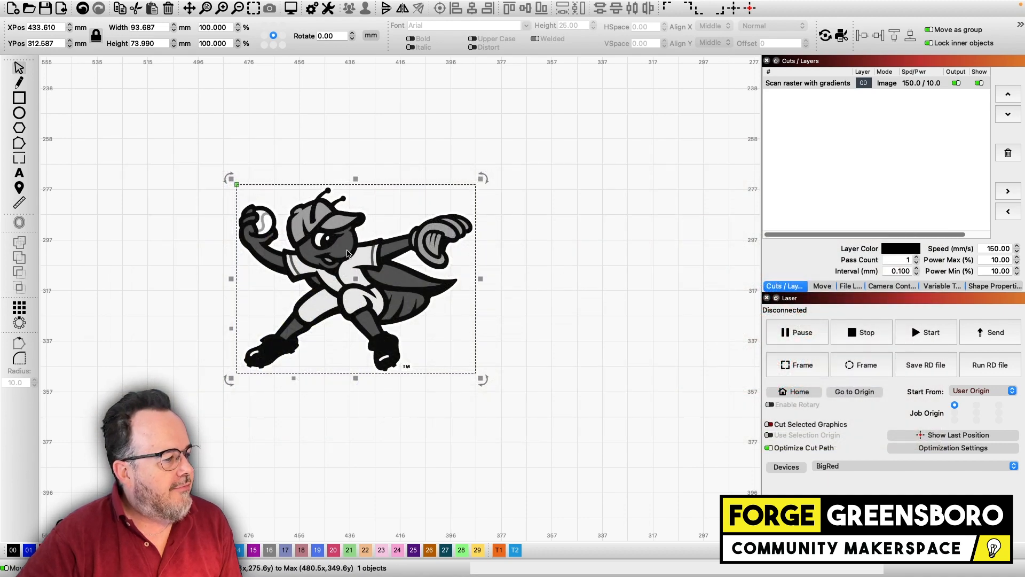
{"action": "left_click", "coordinate": [291, 8]}
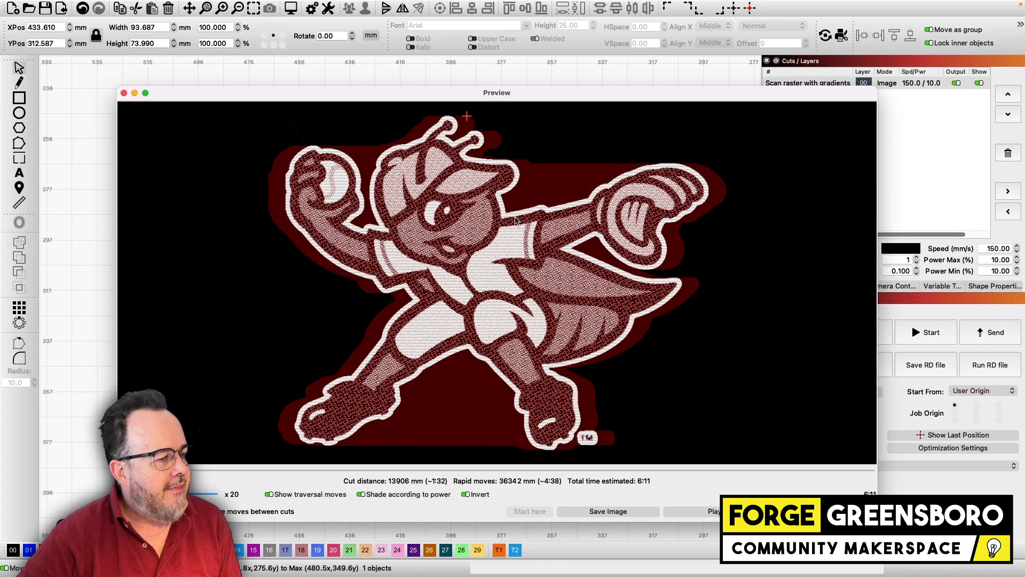
{"action": "scroll", "coordinate": [554, 223], "scroll_direction": "up", "scroll_amount": 10}
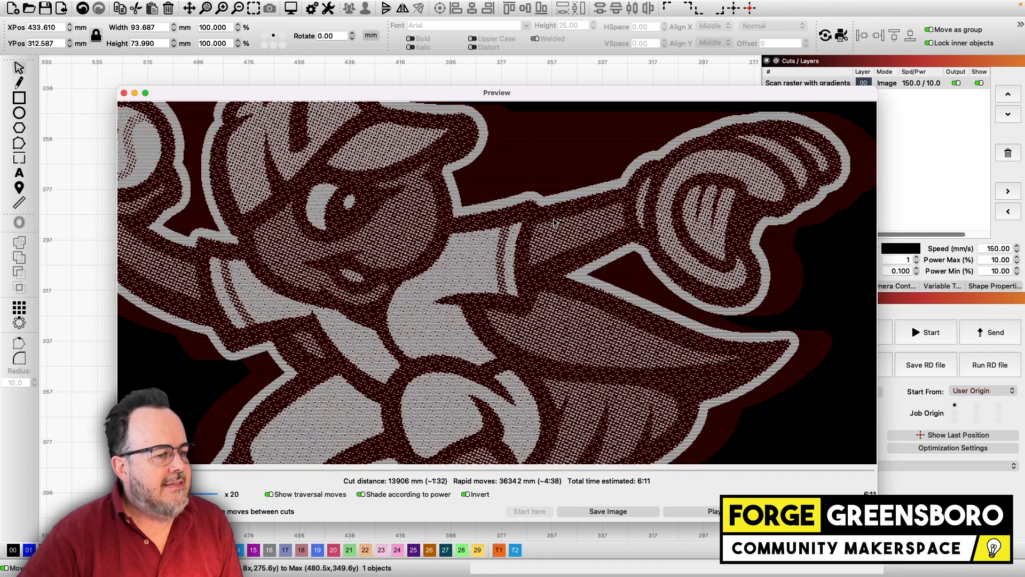
{"action": "scroll", "coordinate": [553, 222], "scroll_direction": "down", "scroll_amount": 10}
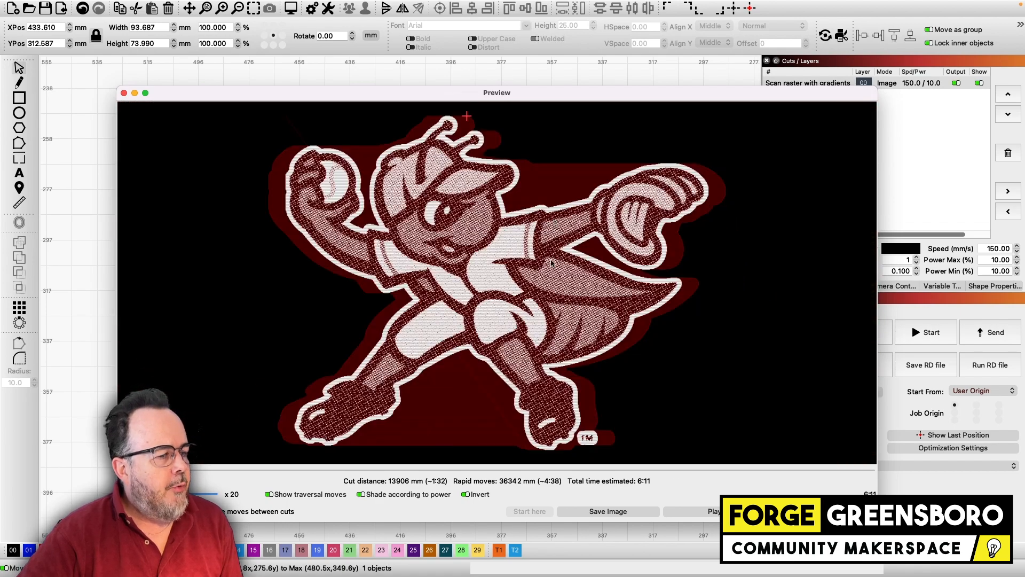
{"action": "scroll", "coordinate": [477, 225], "scroll_direction": "up", "scroll_amount": 10}
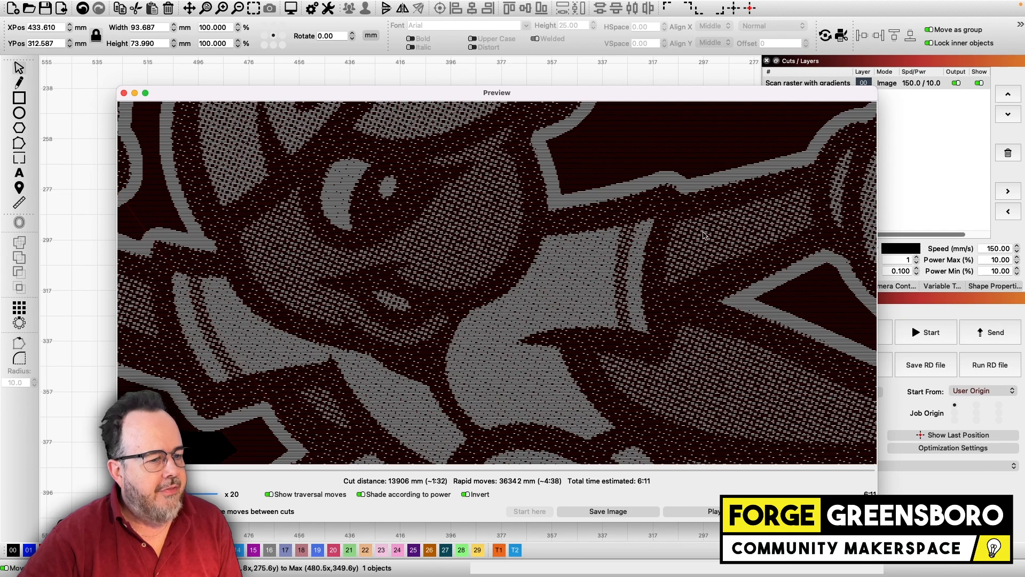
{"action": "scroll", "coordinate": [699, 240], "scroll_direction": "down", "scroll_amount": 5}
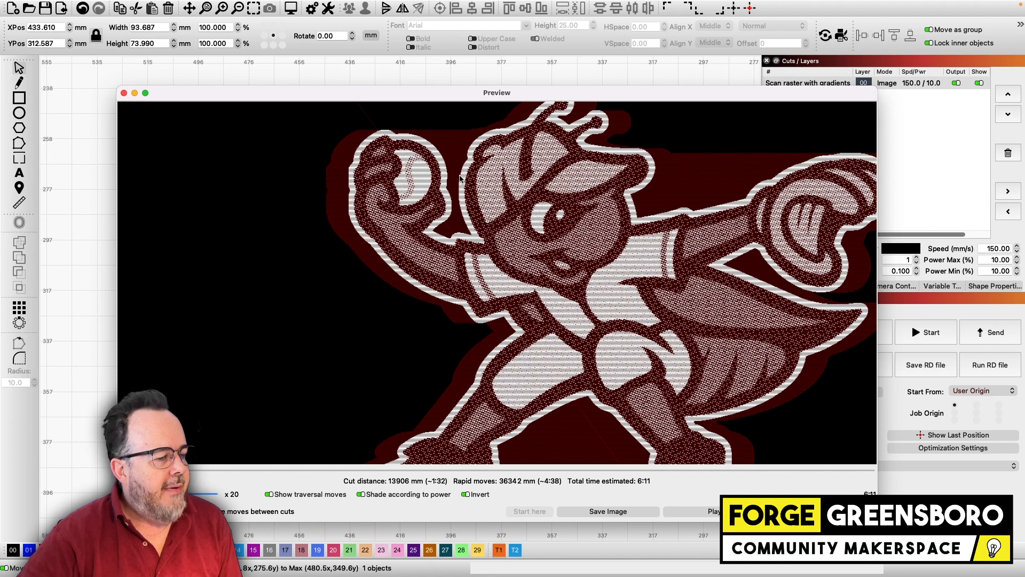
{"action": "scroll", "coordinate": [460, 177], "scroll_direction": "down", "scroll_amount": 3}
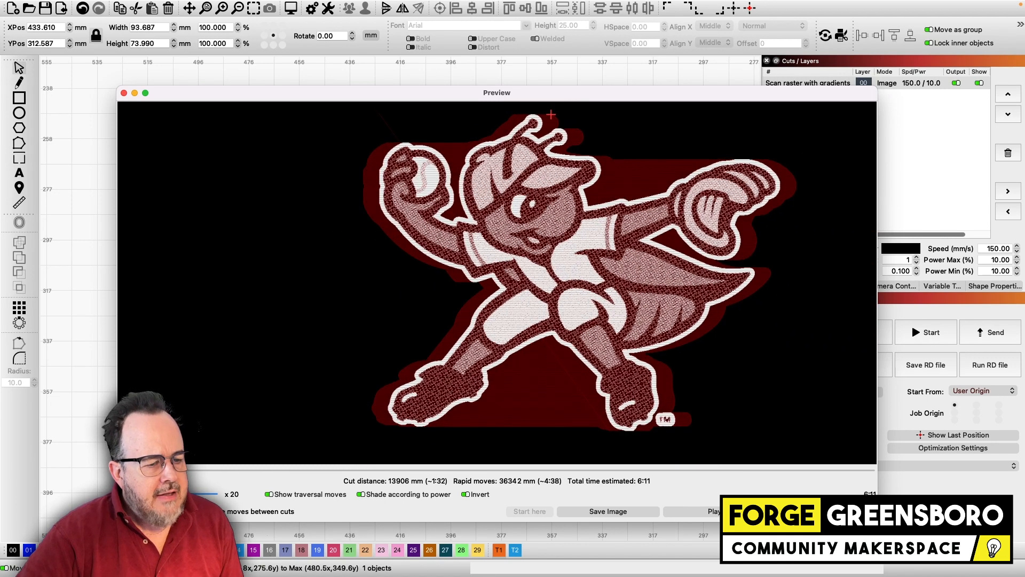
{"action": "left_click", "coordinate": [825, 511]}
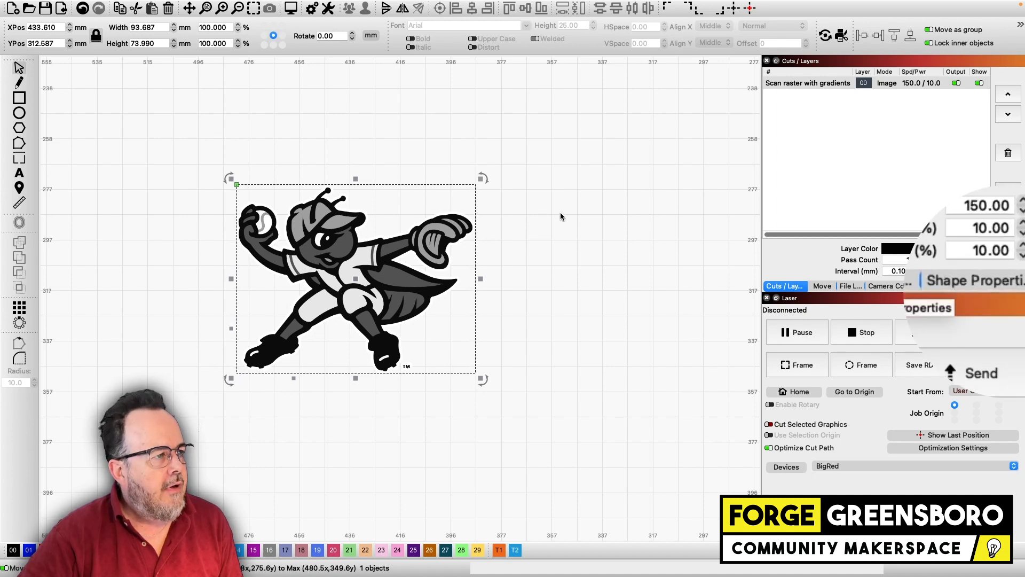
Show the mascot image's shape properties and raise its gamma to 1.450
{"action": "mouse_move", "coordinate": [396, 2]}
{"action": "left_click", "coordinate": [245, 6]}
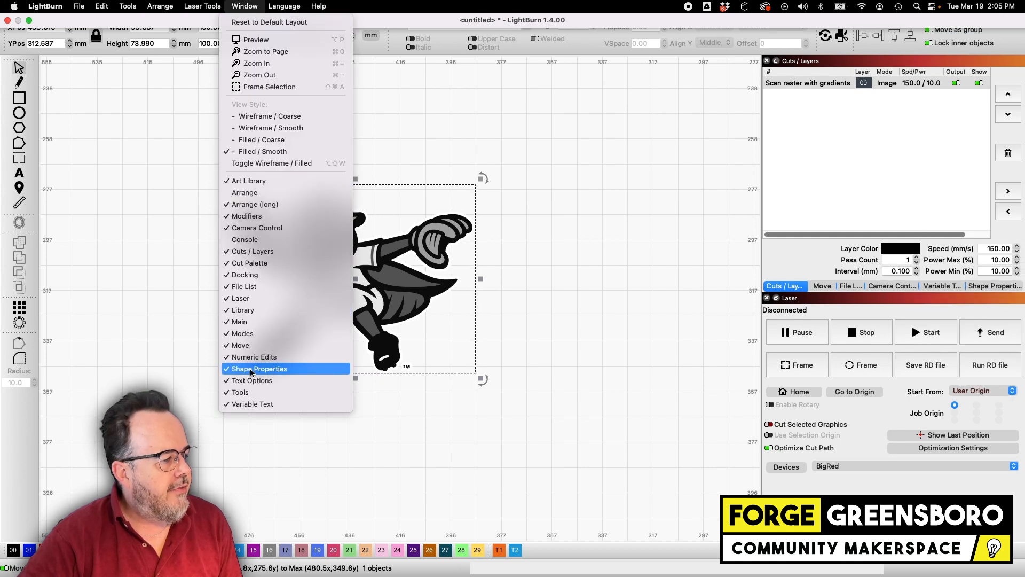
{"action": "left_click", "coordinate": [658, 269]}
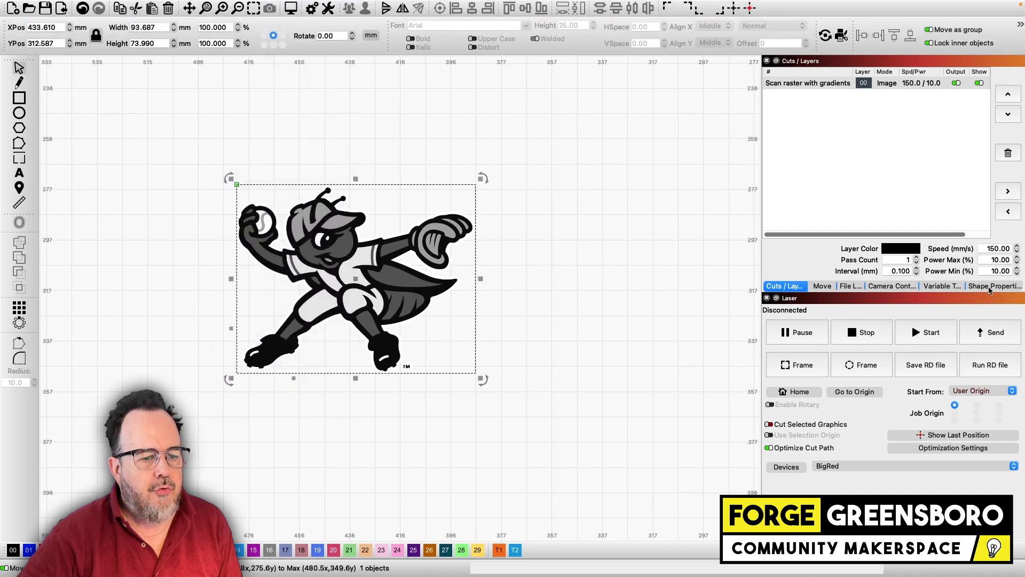
{"action": "left_click", "coordinate": [990, 286]}
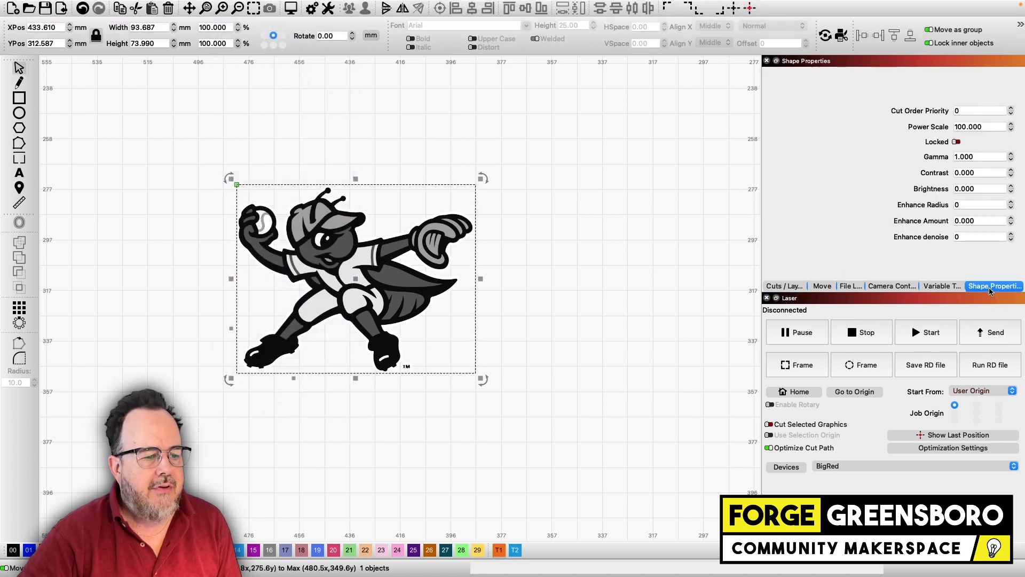
{"action": "left_click", "coordinate": [1011, 154]}
{"action": "left_click", "coordinate": [1010, 154]}
{"action": "left_click", "coordinate": [1011, 154]}
{"action": "left_click", "coordinate": [1011, 154]}
{"action": "left_click", "coordinate": [1011, 154]}
{"action": "left_click", "coordinate": [1011, 154]}
{"action": "left_click", "coordinate": [1011, 154]}
{"action": "left_click", "coordinate": [1011, 154]}
{"action": "left_click", "coordinate": [1011, 154]}
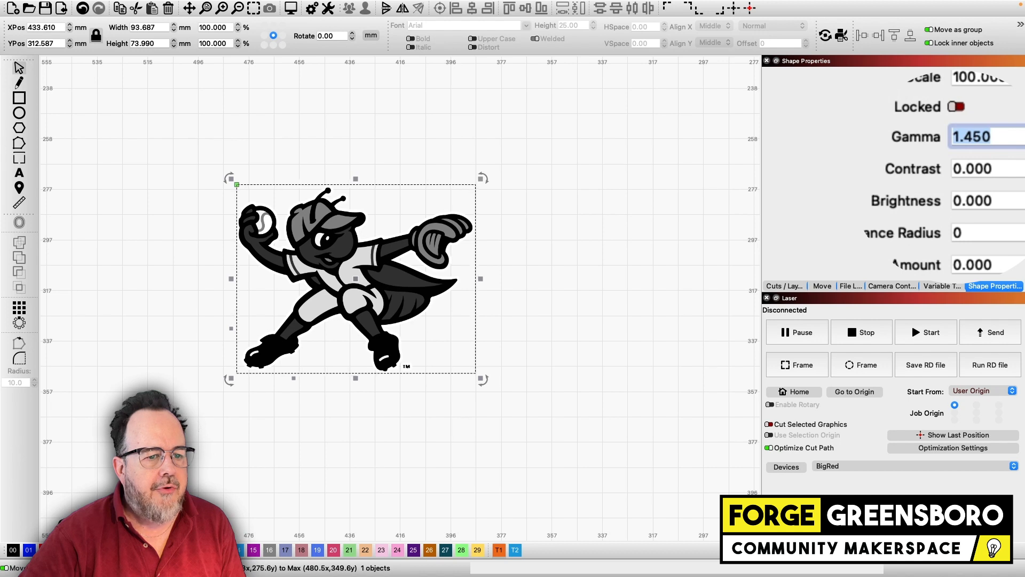
Lower the mascot image's brightness to -4.000 and deselect the image
{"action": "left_click", "coordinate": [1011, 184]}
{"action": "left_click", "coordinate": [1010, 184]}
{"action": "left_click", "coordinate": [1011, 184]}
{"action": "left_click", "coordinate": [1011, 184]}
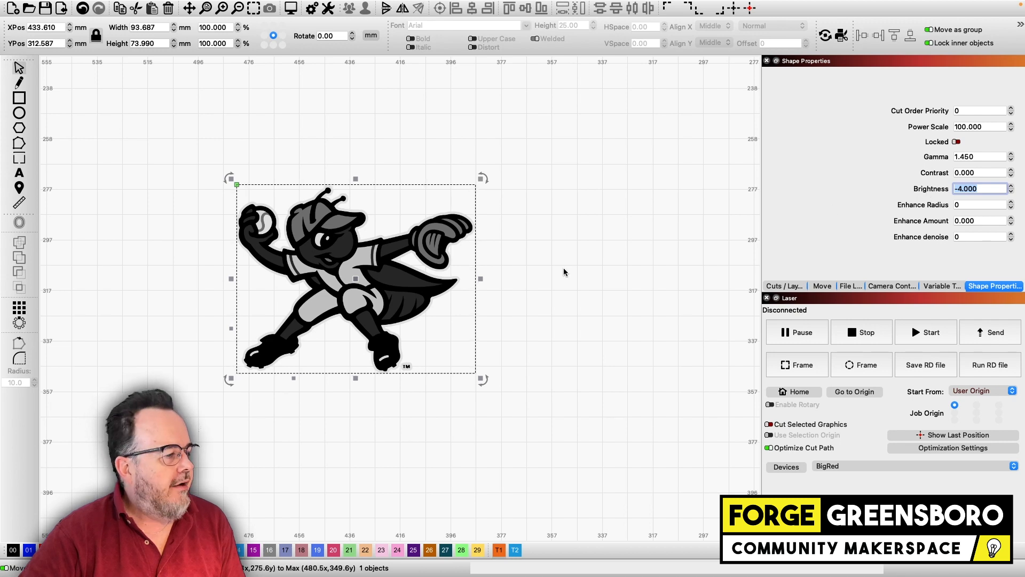
{"action": "left_click", "coordinate": [529, 161]}
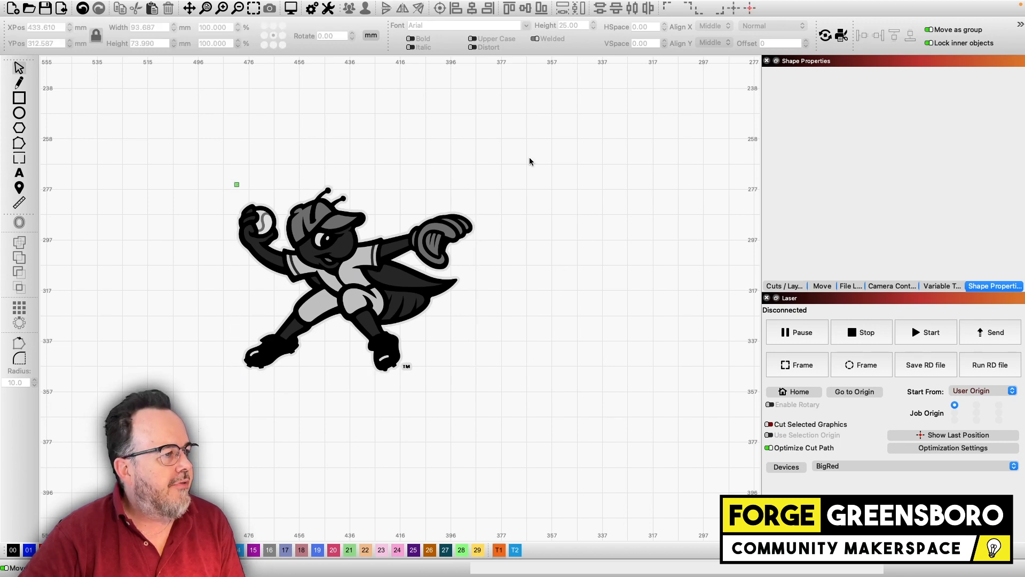
Preview the adjusted mascot engraving and play back the laser simulation at x 40 speed
{"action": "left_click", "coordinate": [291, 8]}
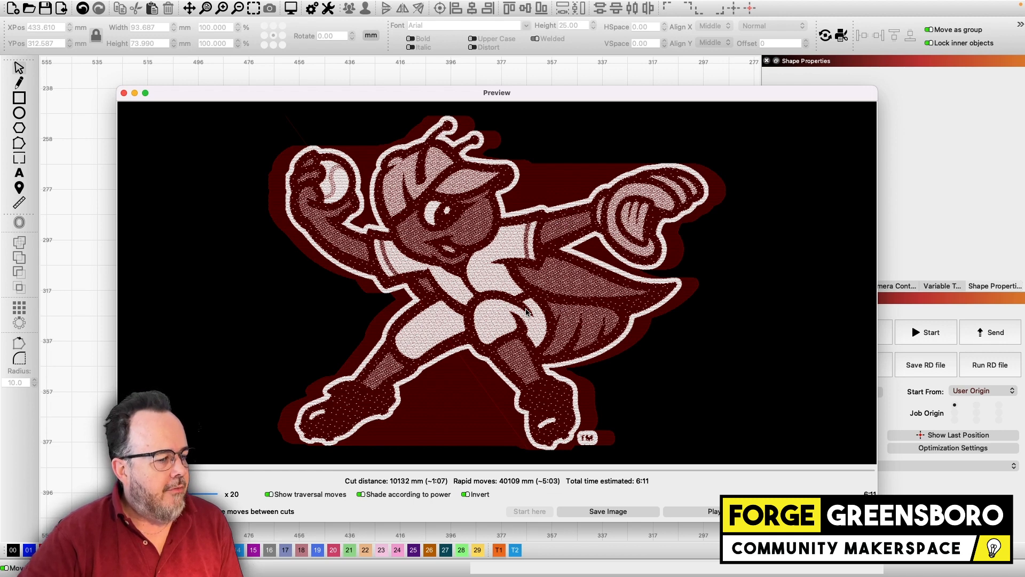
{"action": "left_click", "coordinate": [737, 511]}
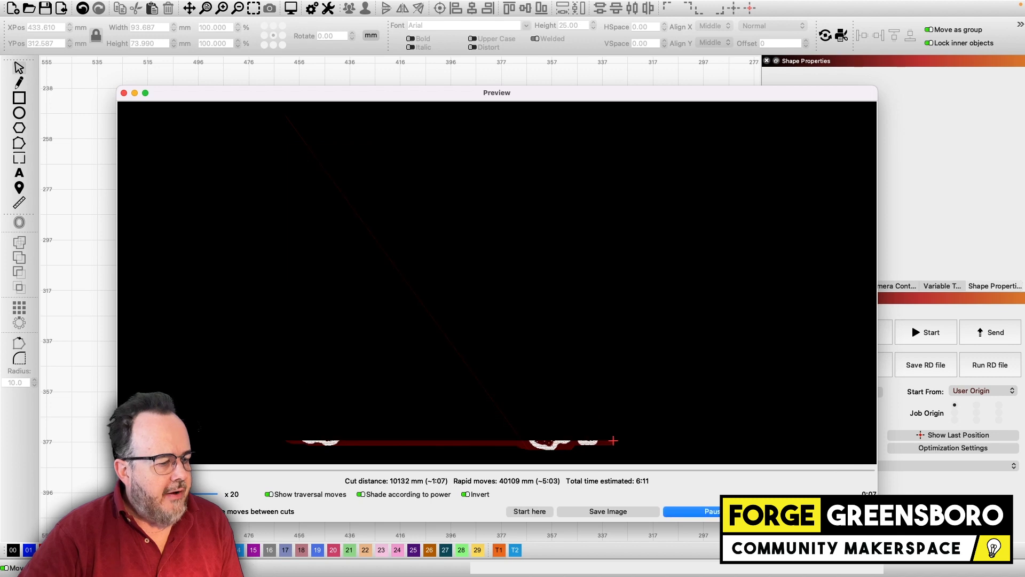
{"action": "left_click", "coordinate": [216, 496]}
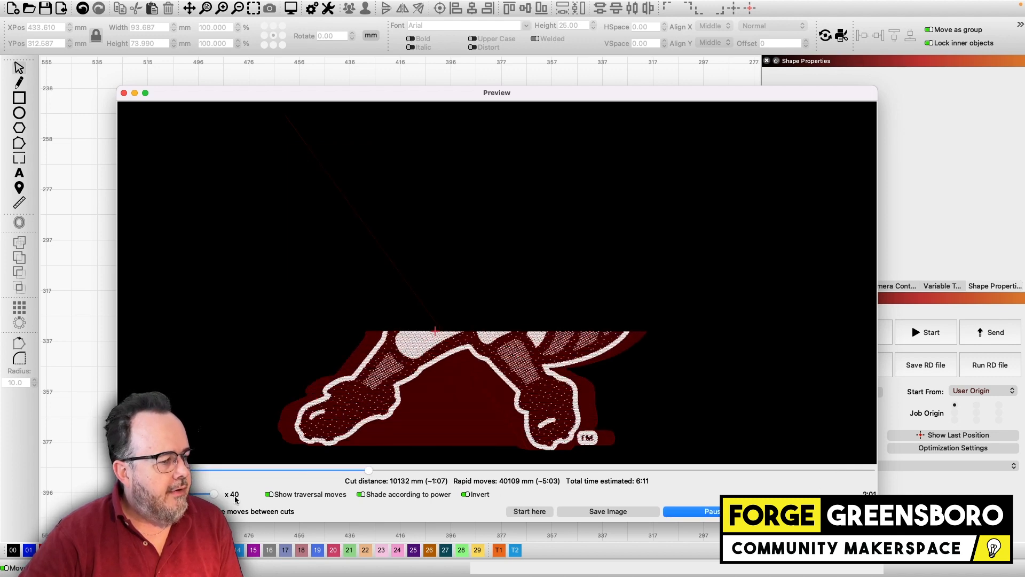